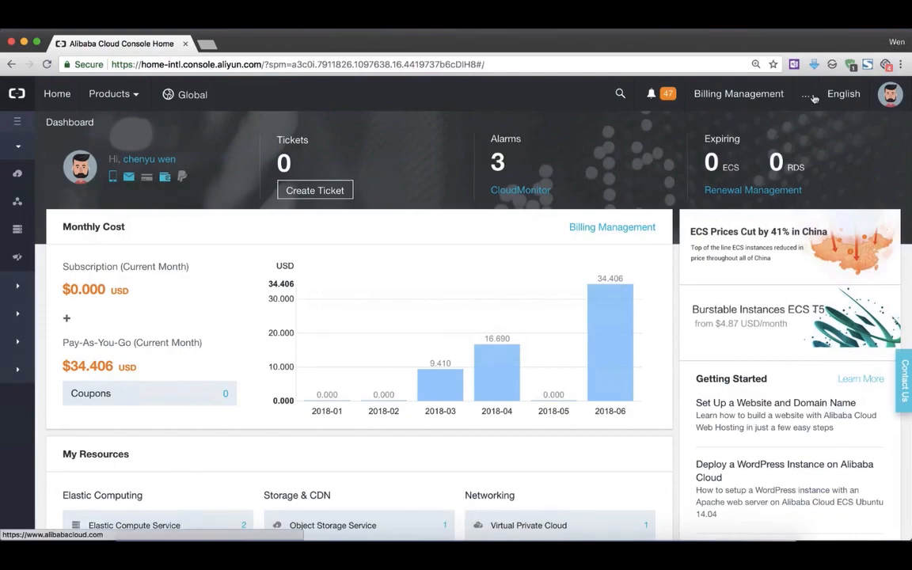
Open the Elastic Compute Service console in a new browser tab and display the list of Singapore instances.
scroll(549, 306, "down", 3)
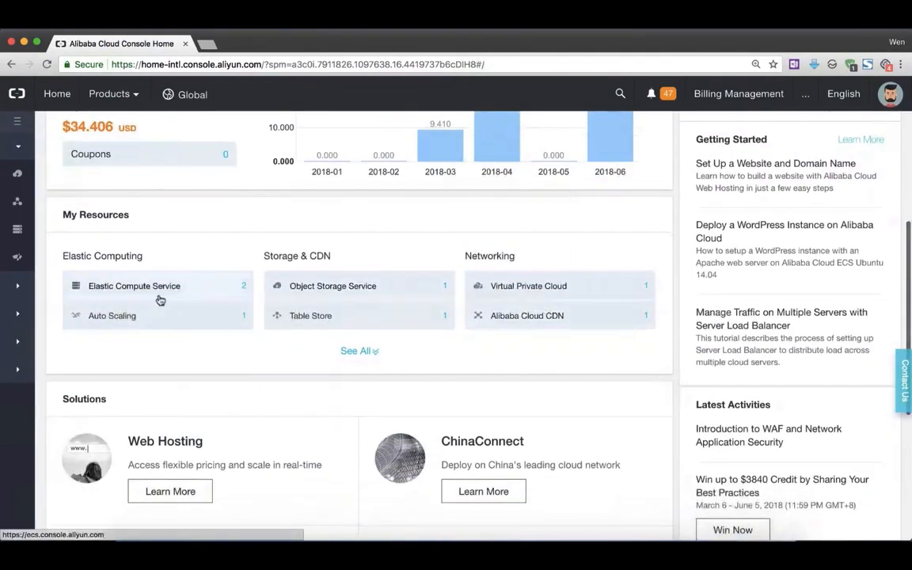
right_click(155, 291)
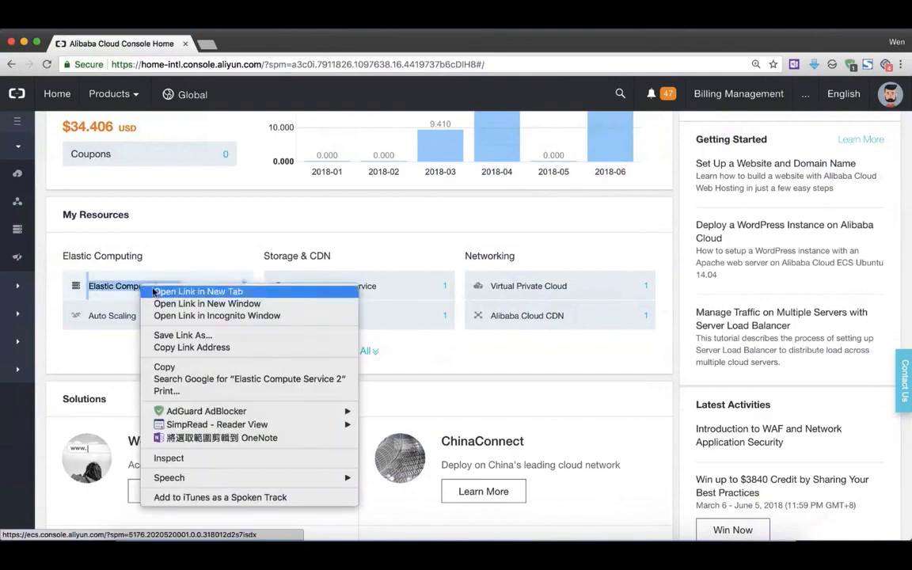
left_click(156, 293)
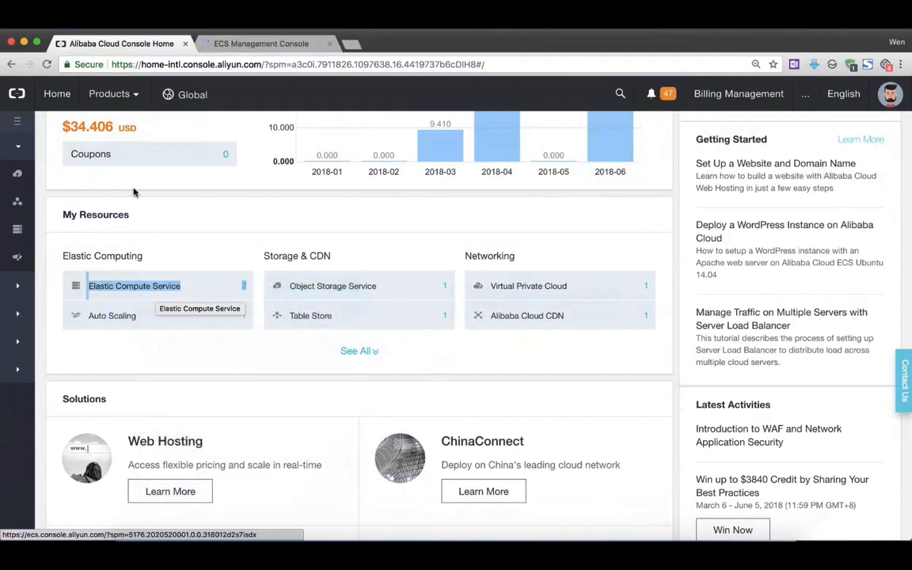
left_click(224, 45)
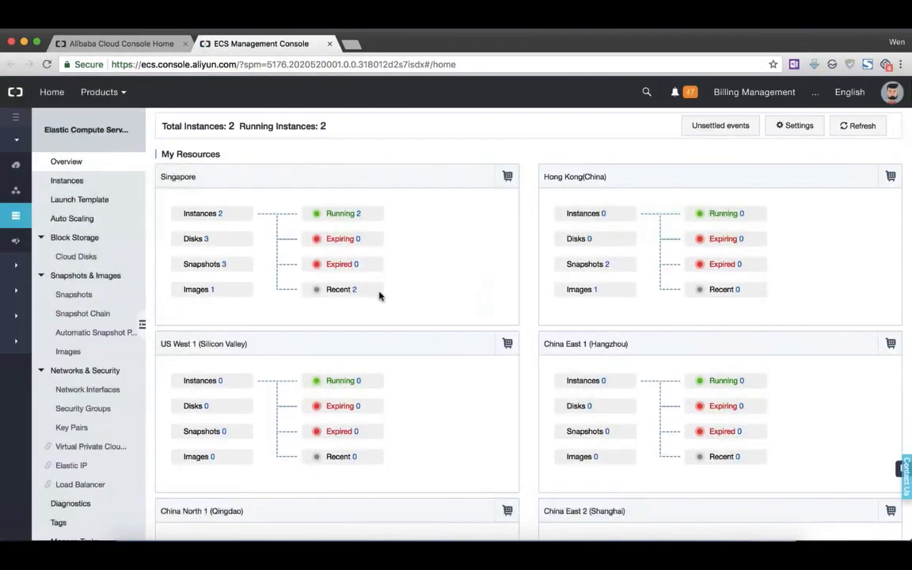
left_click(207, 214)
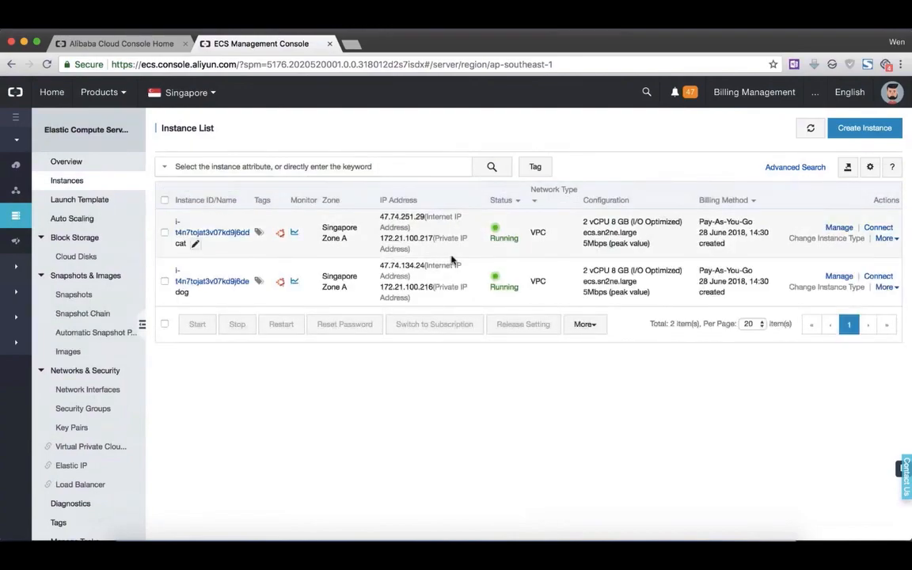
Load the cat instance's public IP address, 47.74.251.29, in a new incognito window.
mouse_move(280, 234)
left_click_drag(380, 218, 423, 215)
key("super+c")
left_click(900, 66)
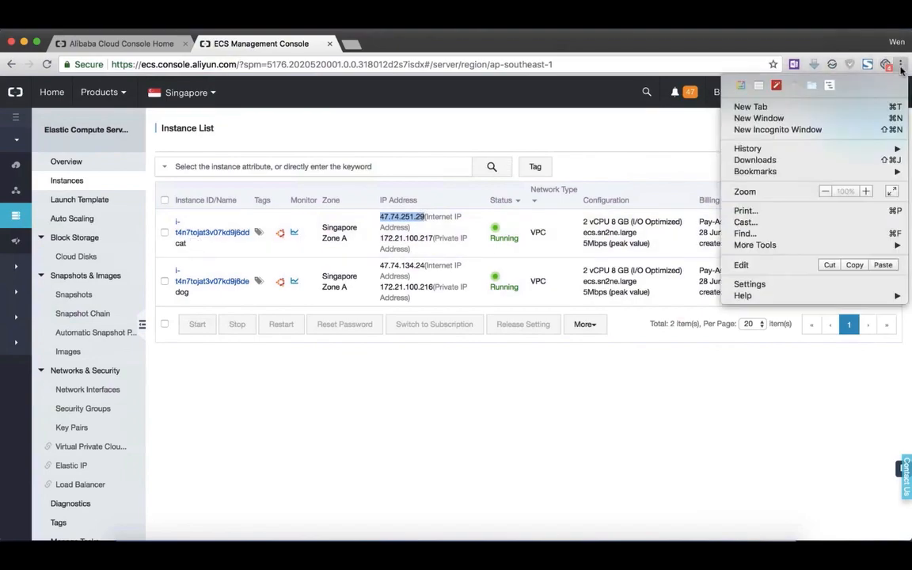
left_click(777, 129)
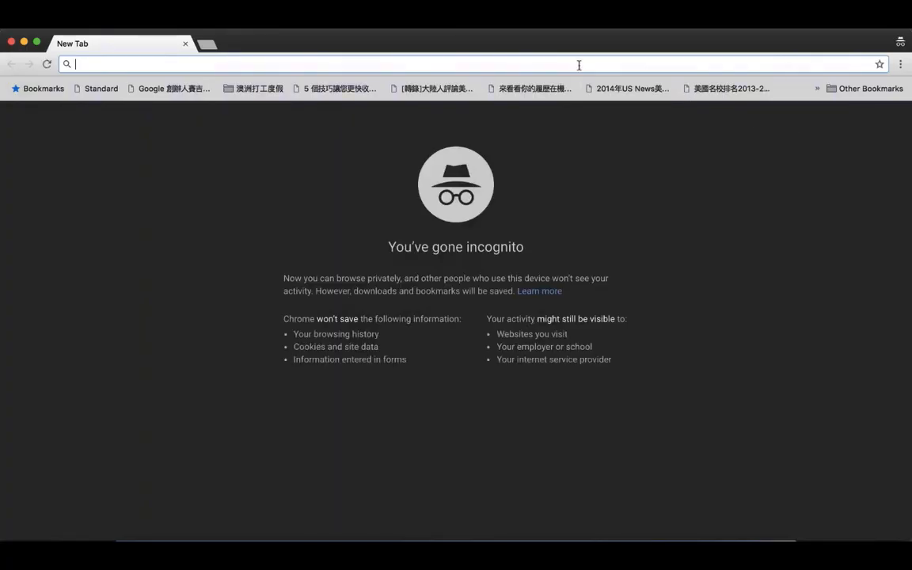
key("super+v")
key("Return")
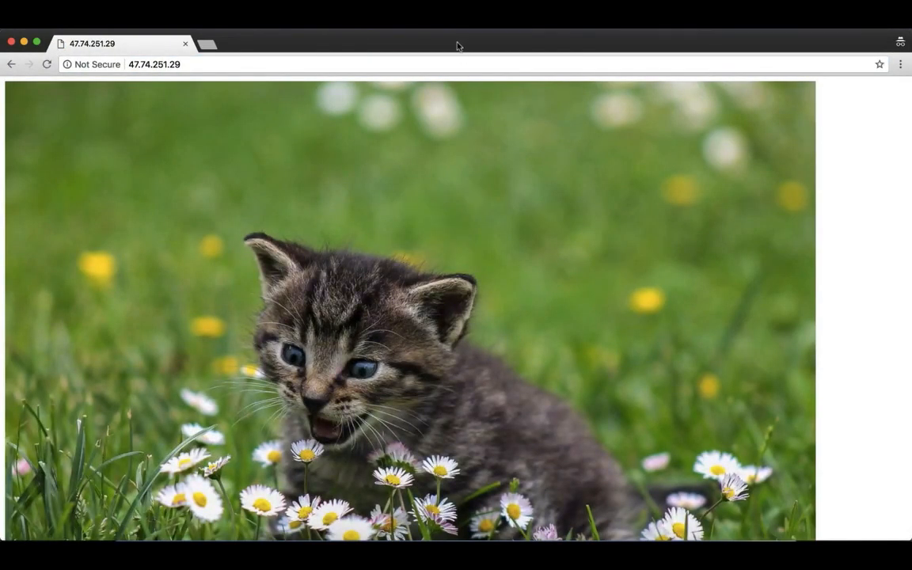
Load the dog instance's public IP address, 47.74.134.24, in a second tab of the incognito window.
left_click_drag(457, 46, 492, 175)
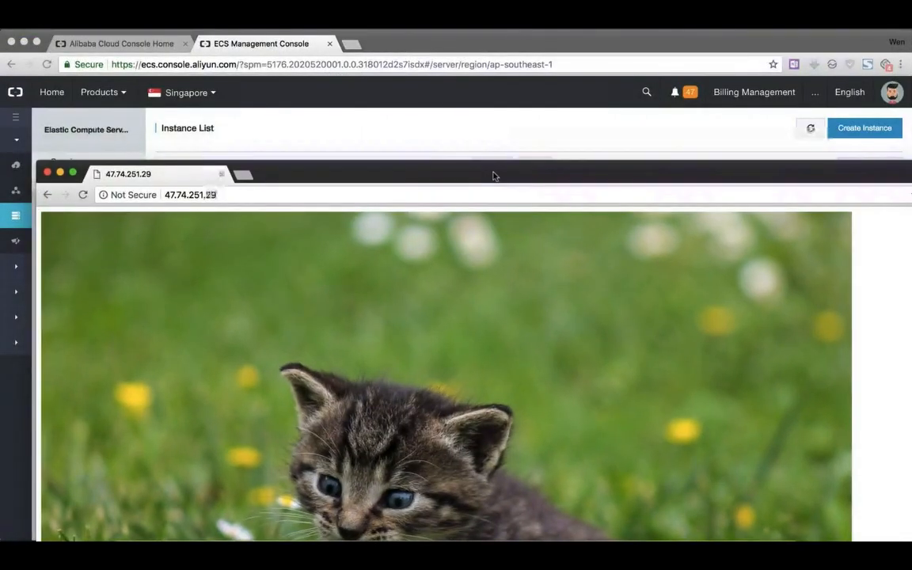
left_click(468, 41)
left_click_drag(380, 266, 423, 266)
key("super+c")
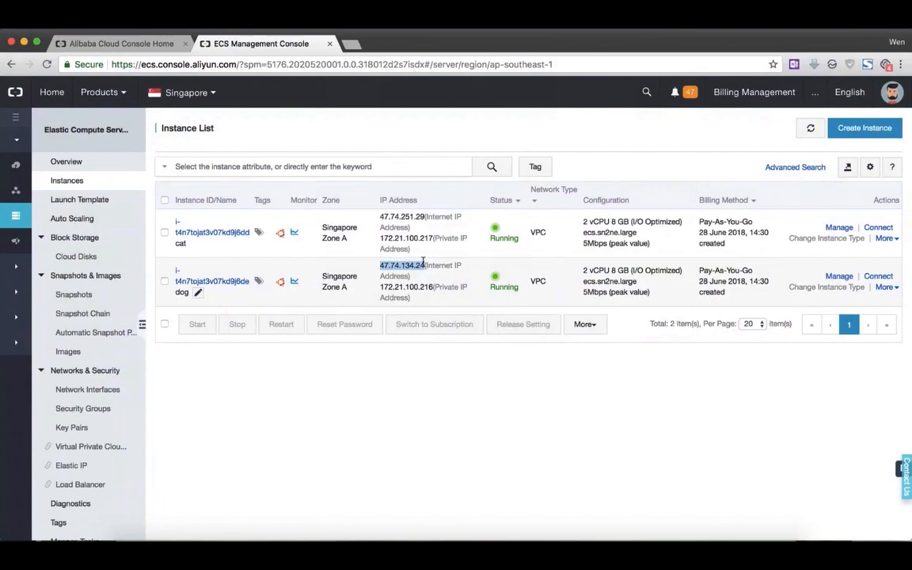
right_click(353, 546)
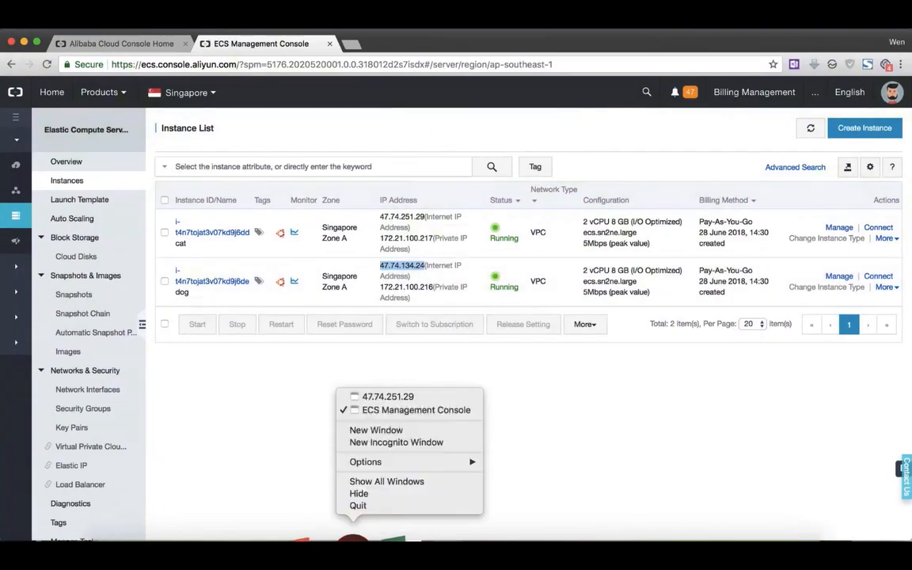
left_click(384, 398)
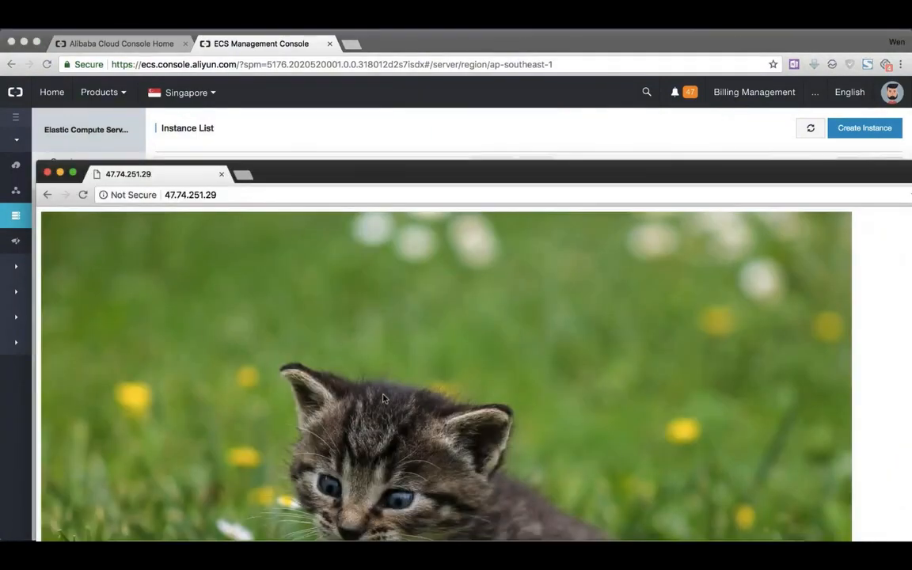
left_click(246, 178)
key("super+v")
key("Return")
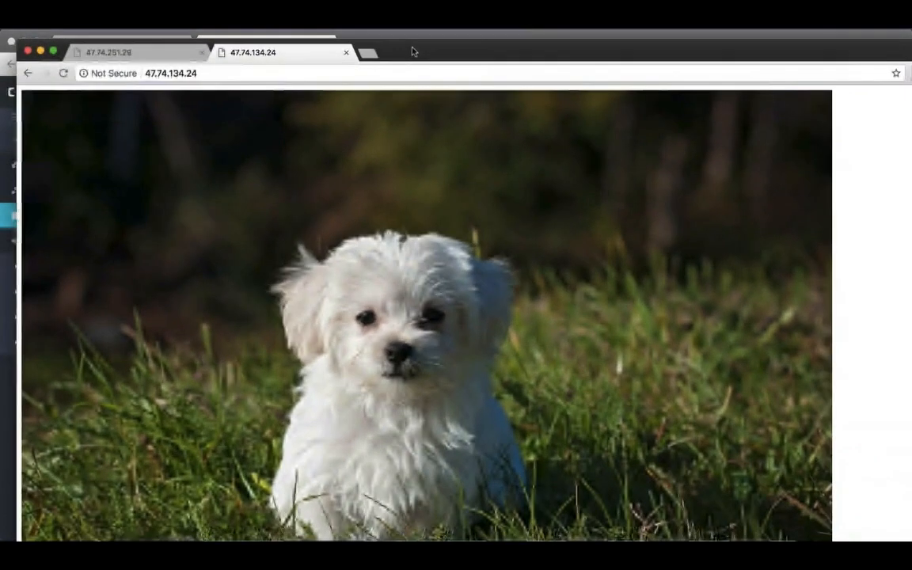
Compare the web pages served by the two instances and close the incognito window.
left_click(141, 51)
left_click(248, 54)
left_click(173, 54)
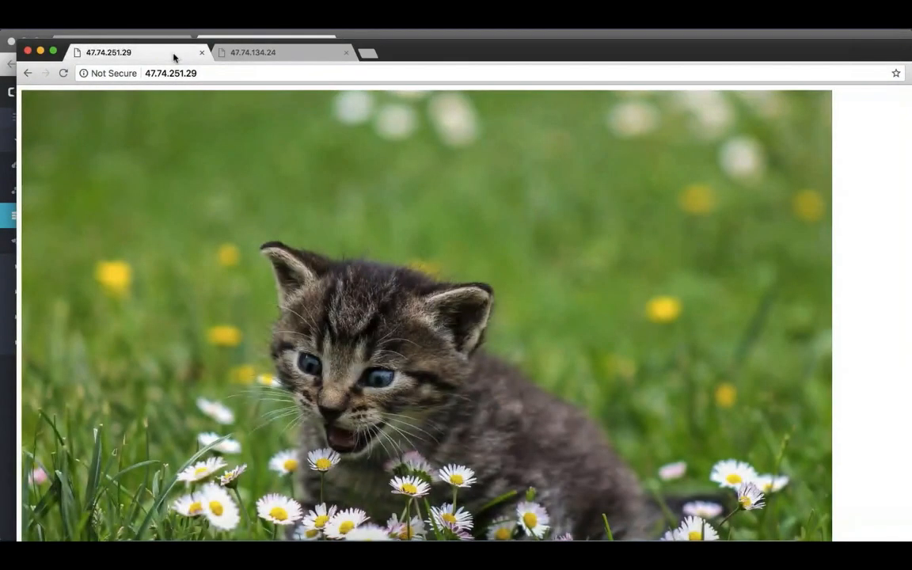
left_click(260, 57)
left_click(28, 50)
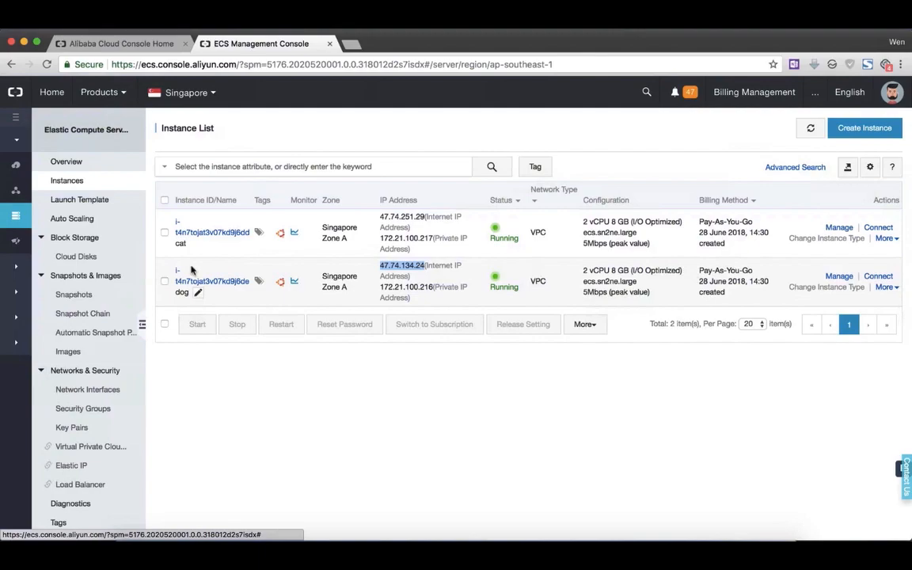
Open the Server Load Balancer console from the product list and switch to its browser tab.
left_click(170, 93)
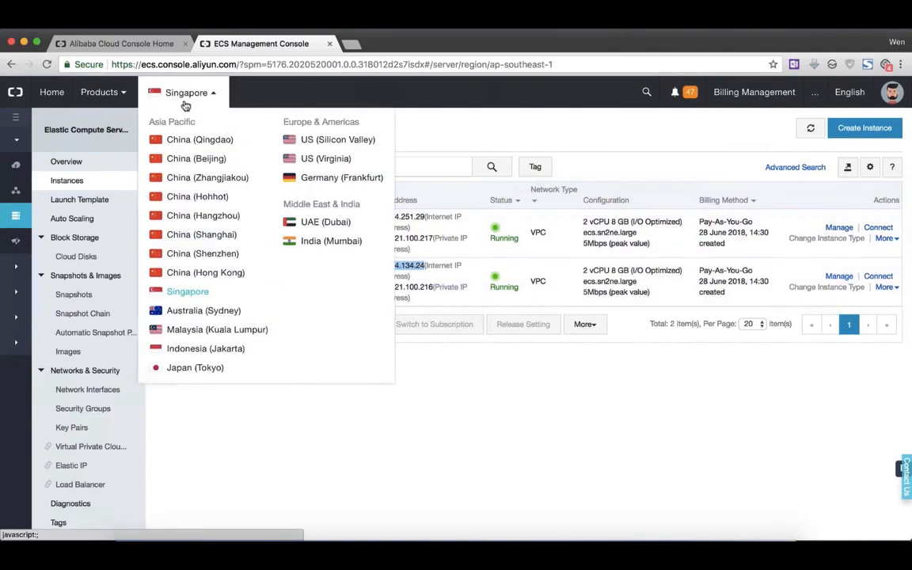
left_click(125, 93)
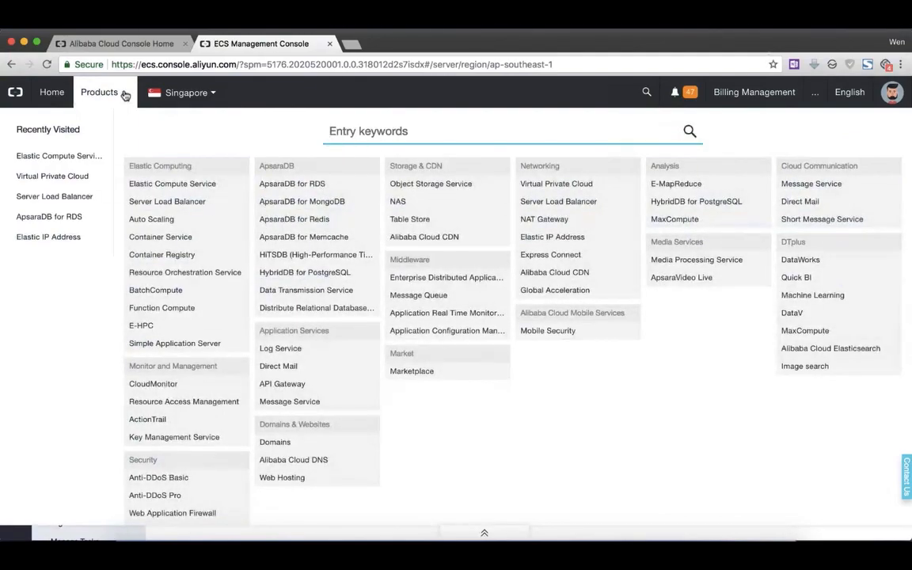
left_click(169, 203, "super")
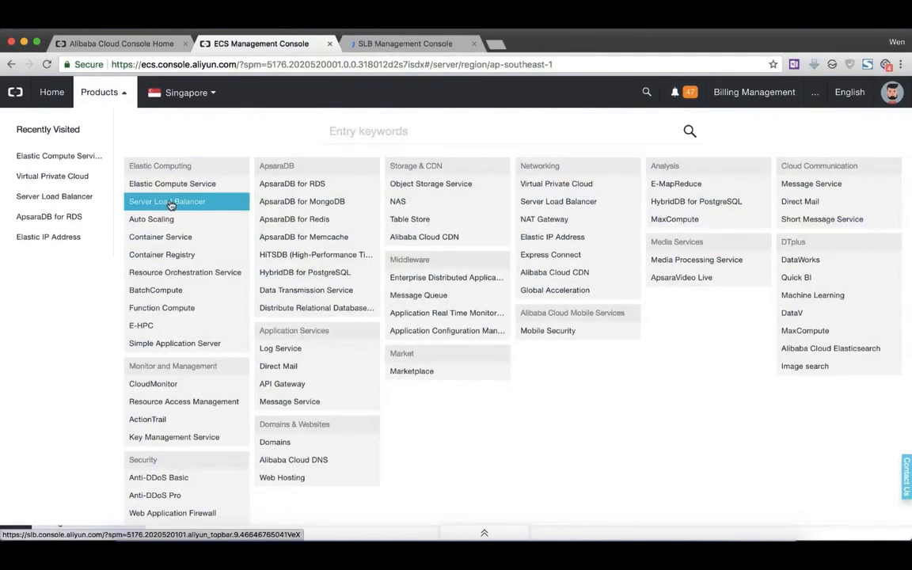
left_click(348, 45)
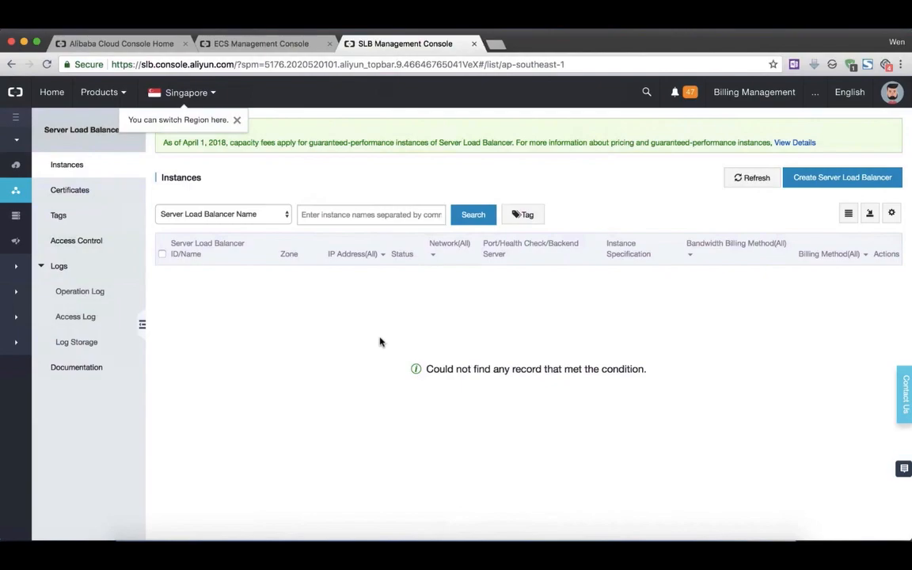
Start creating a Server Load Balancer in the Singapore region and review the options on its purchase page.
left_click(194, 93)
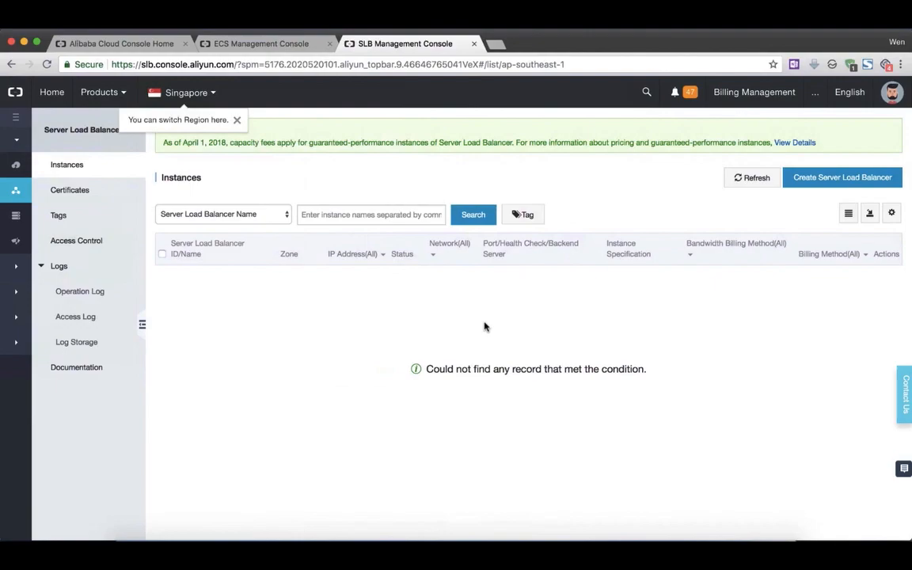
left_click(823, 185)
left_click(575, 44)
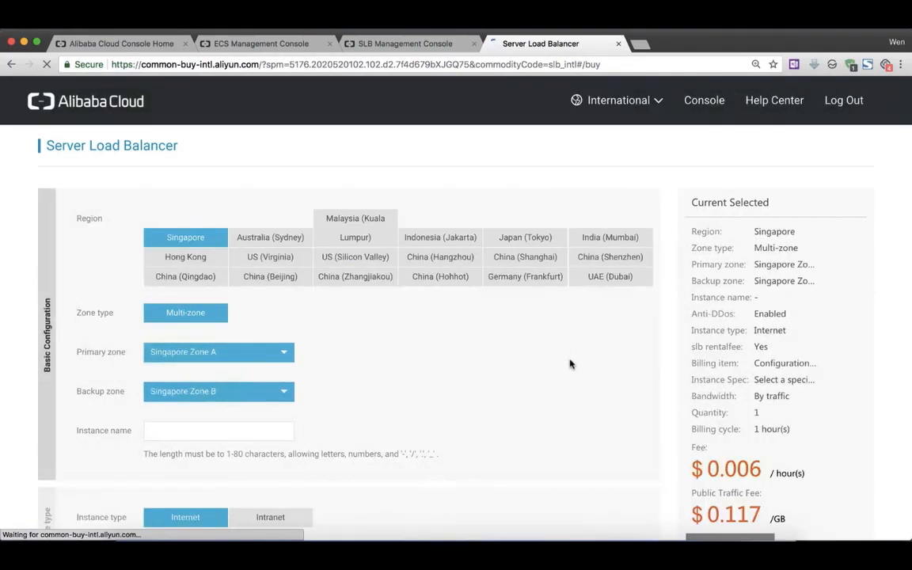
scroll(570, 364, "down", 5)
scroll(570, 364, "up", 5)
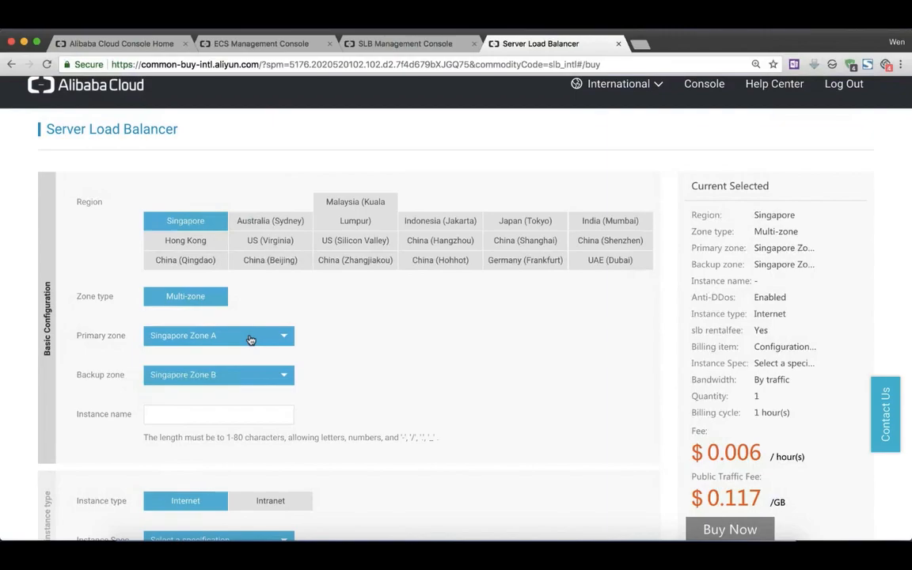
Try Singapore Zone C as the load balancer's primary zone, and set it back to Singapore Zone A.
left_click(250, 340)
left_click(225, 384)
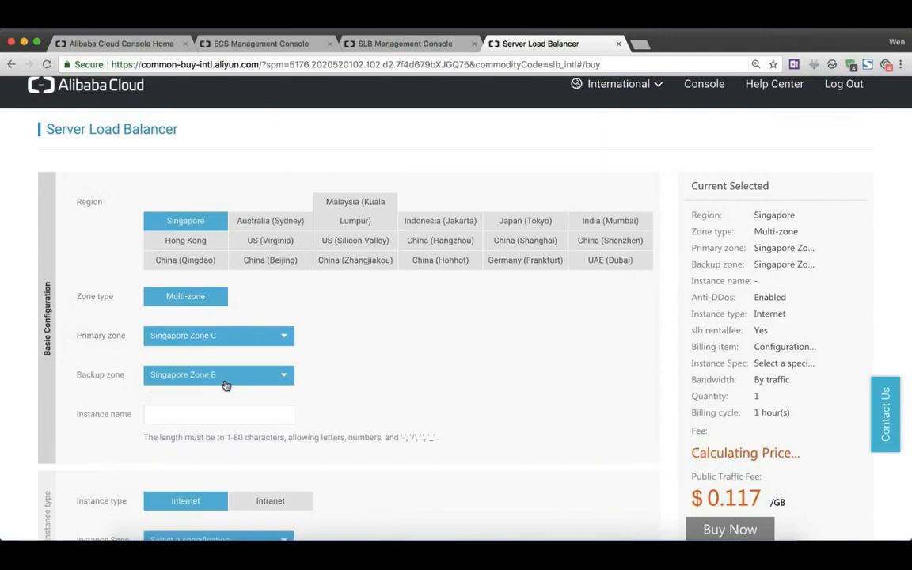
left_click(251, 379)
left_click(245, 400)
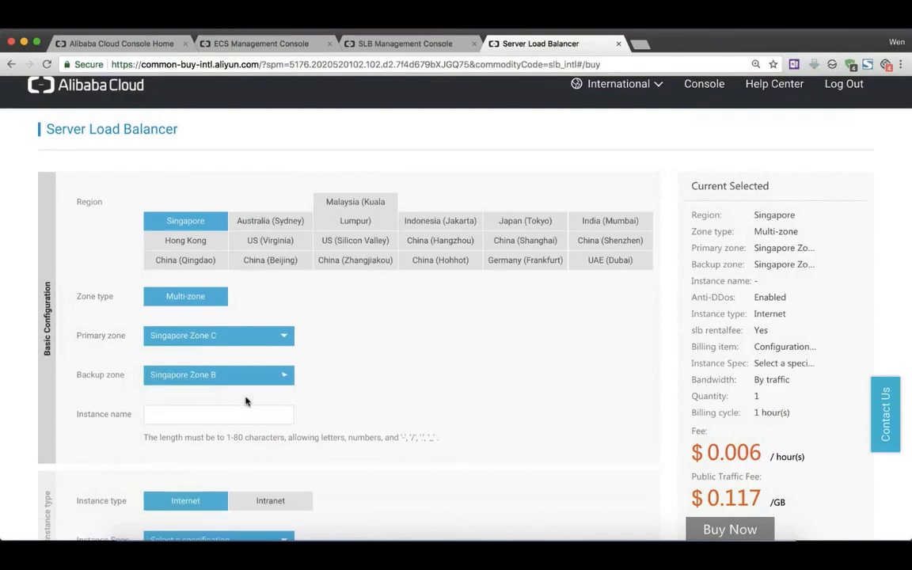
left_click(243, 337)
left_click(241, 355)
left_click(242, 414)
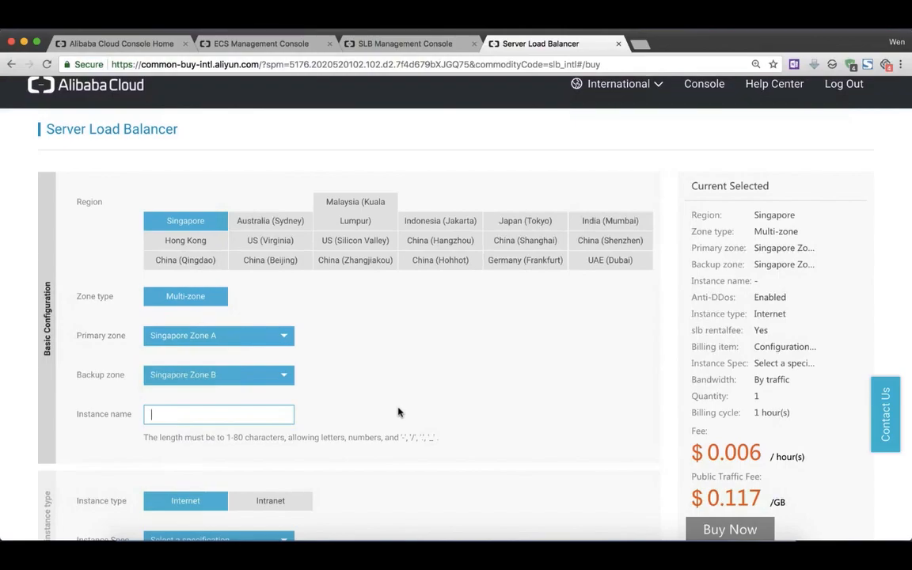
Set the load balancer's instance specification to Shared-Performance Instance.
scroll(398, 411, "down", 5)
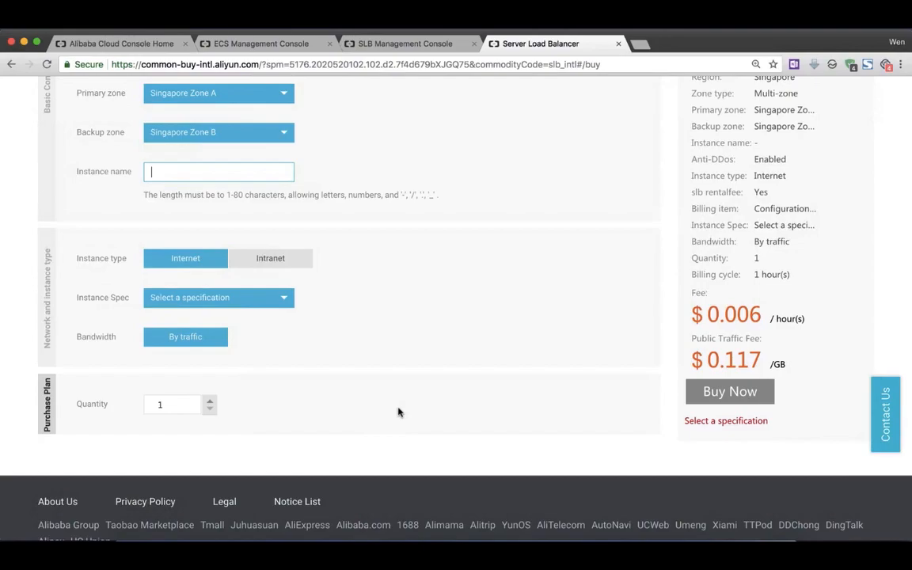
left_click(285, 300)
left_click(283, 300)
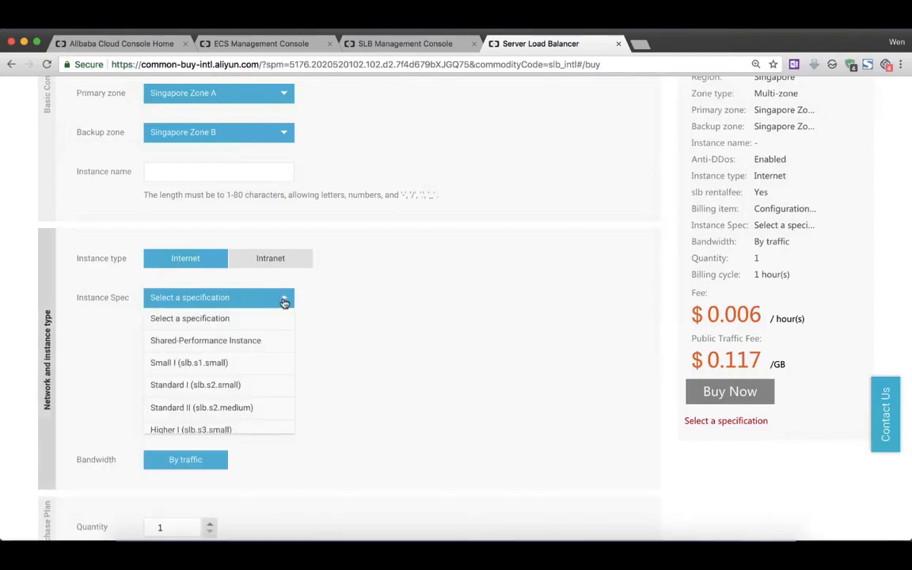
scroll(247, 368, "down", 1)
scroll(248, 368, "down", 1)
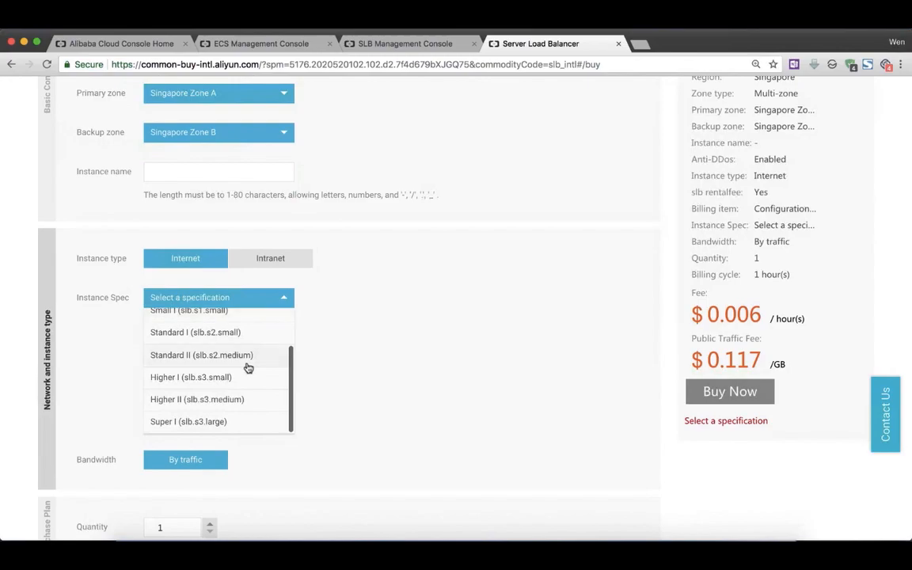
scroll(248, 368, "up", 3)
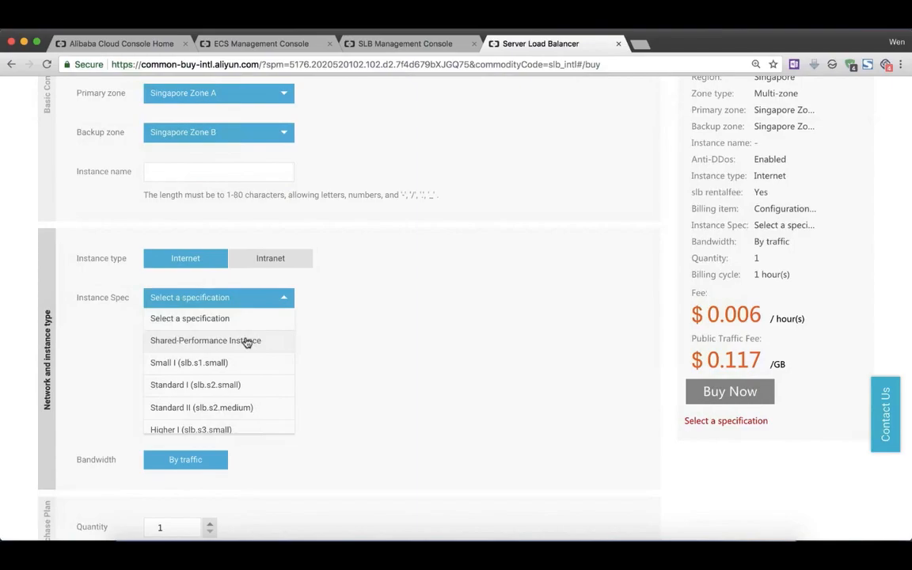
left_click(246, 342)
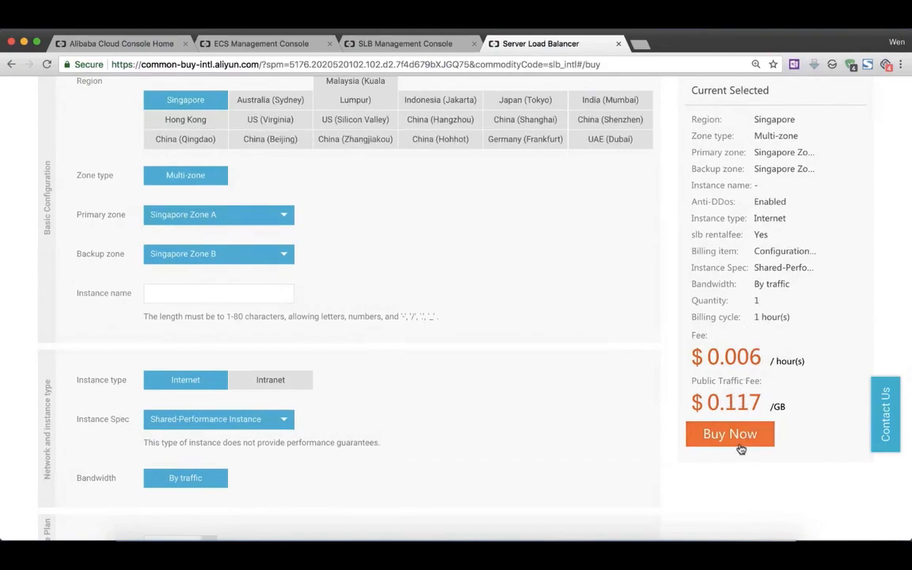
Buy the configured load balancer, accepting the Server Load Balancer Agreement of Service and activating the order.
left_click(739, 442)
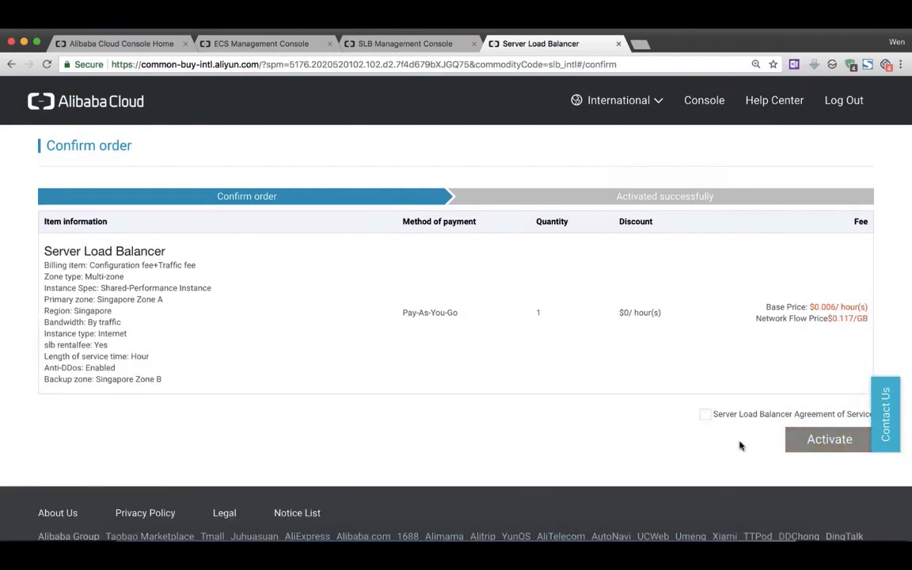
left_click(705, 416)
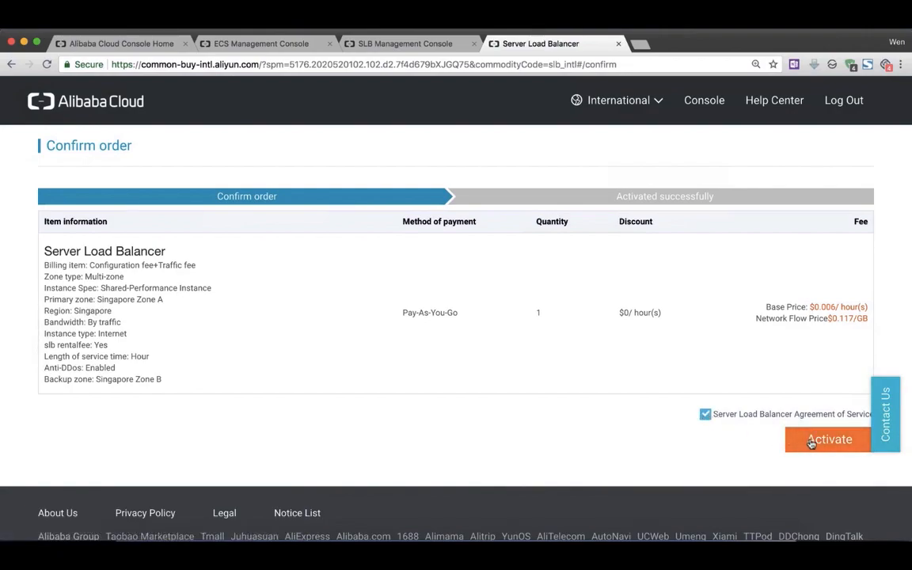
left_click(810, 442)
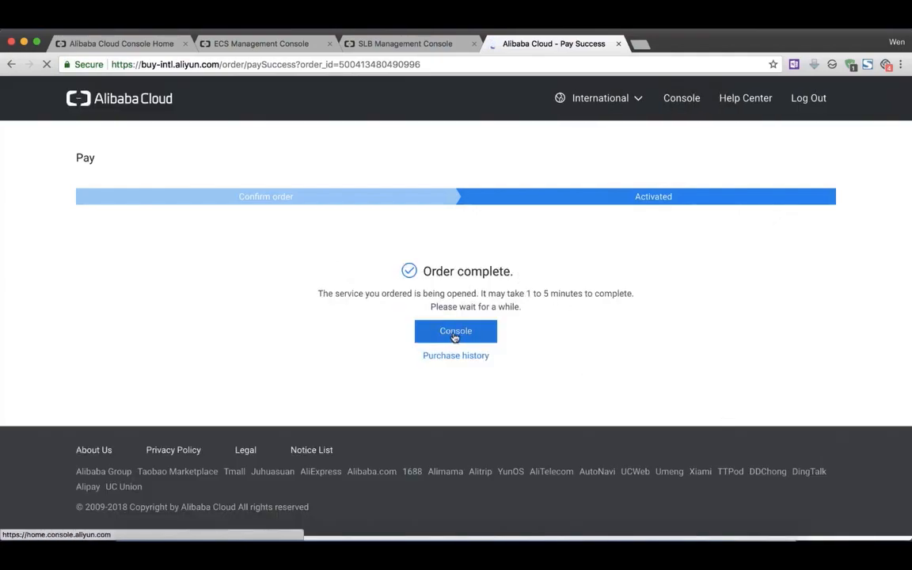
Close the order page, refresh the load balancer list and open the details of the new load balancer.
left_click(619, 44)
left_click(749, 179)
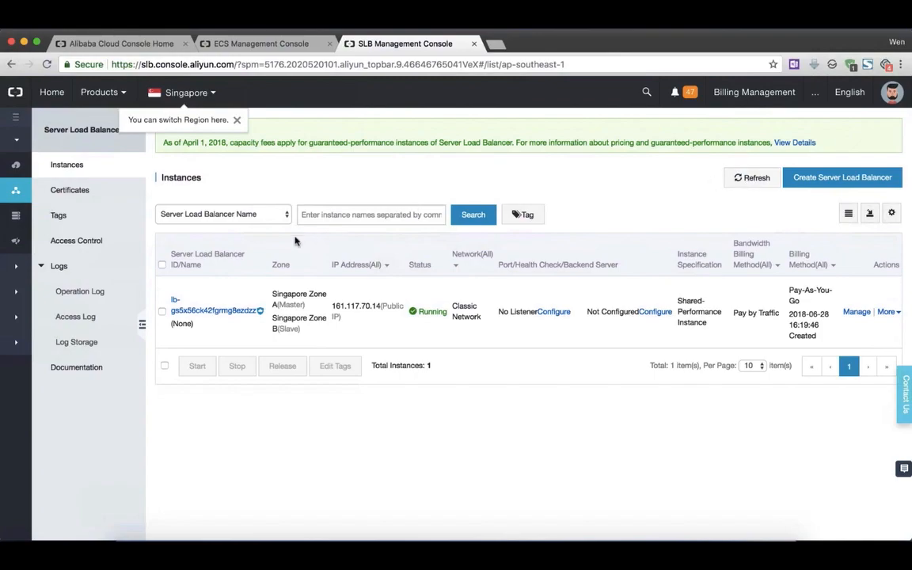
left_click(214, 311)
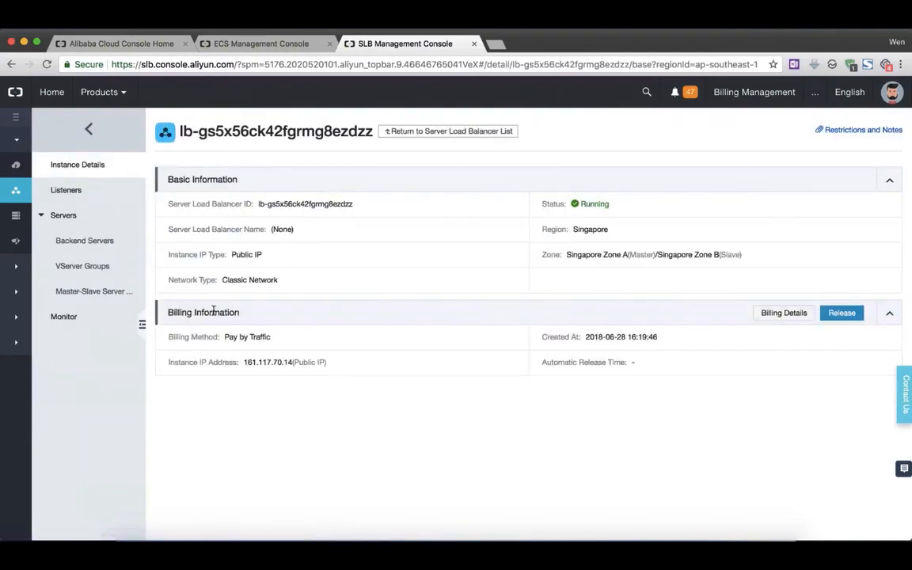
Select both ECS instances, cat and dog, for batch addition to the load balancer's backend servers.
left_click(100, 247)
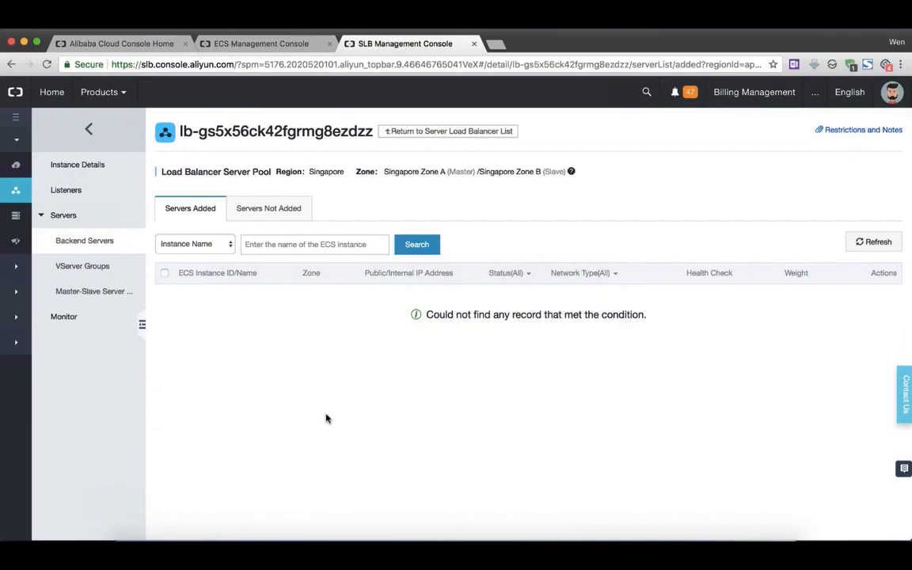
left_click(275, 217)
left_click(165, 273)
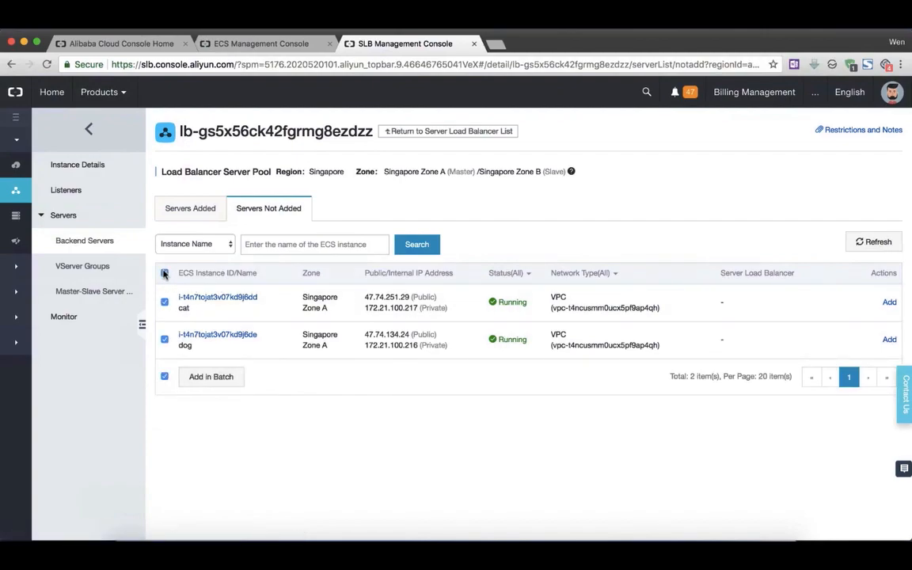
left_click(212, 380)
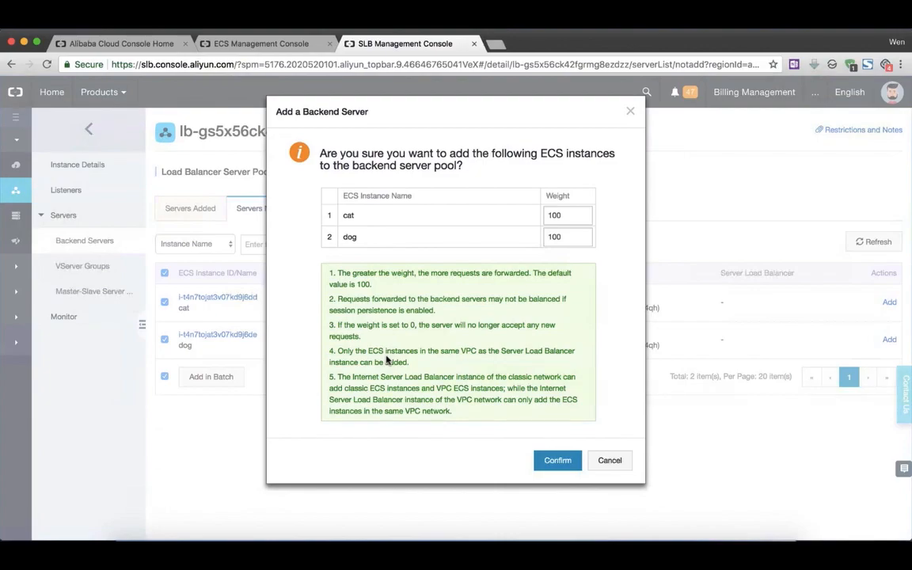
Try a weight of 50 for dog, set it back to 100, and add both instances to the backend server pool.
double_click(553, 239)
type("50")
key("BackSpace")
key("BackSpace")
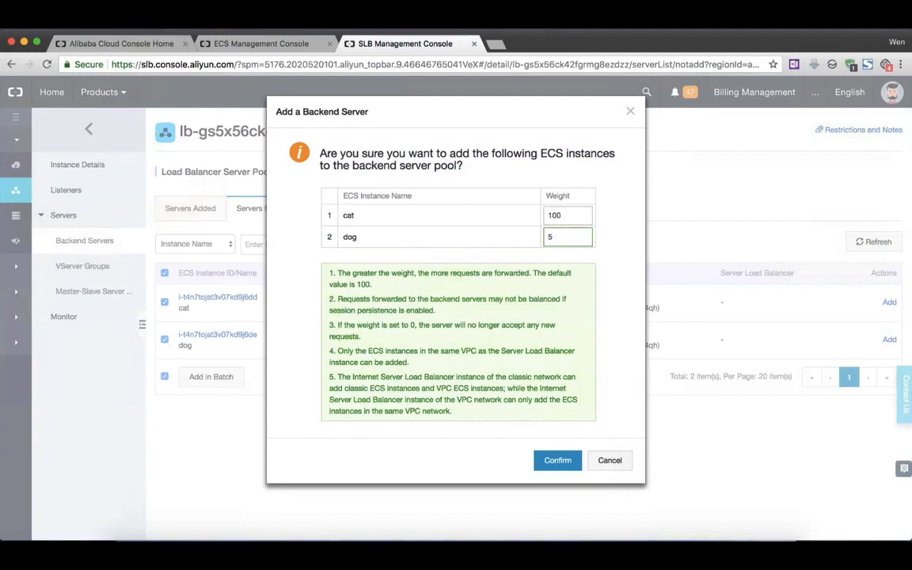
type("100")
left_click(557, 460)
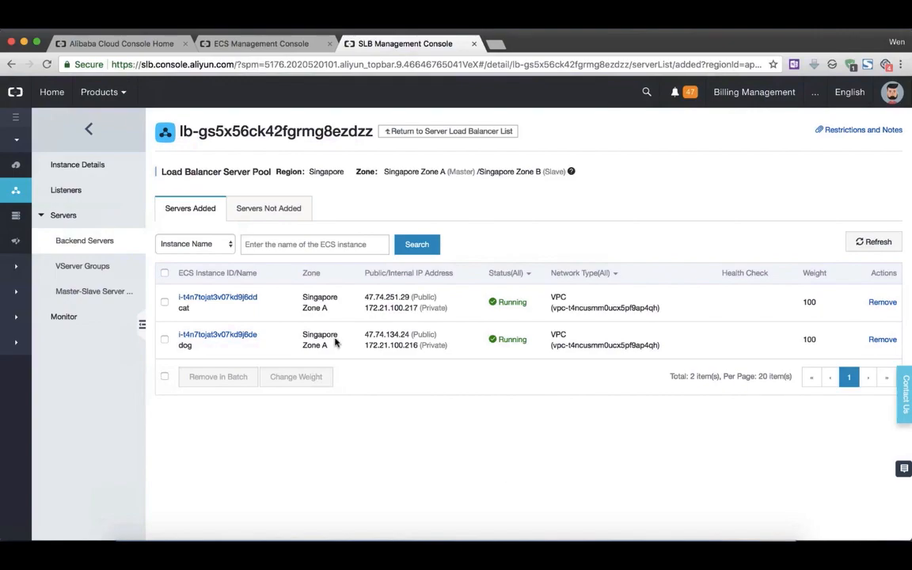
Start a new listener for the load balancer using HTTP with front-end port 80 and backend port 80.
left_click(77, 192)
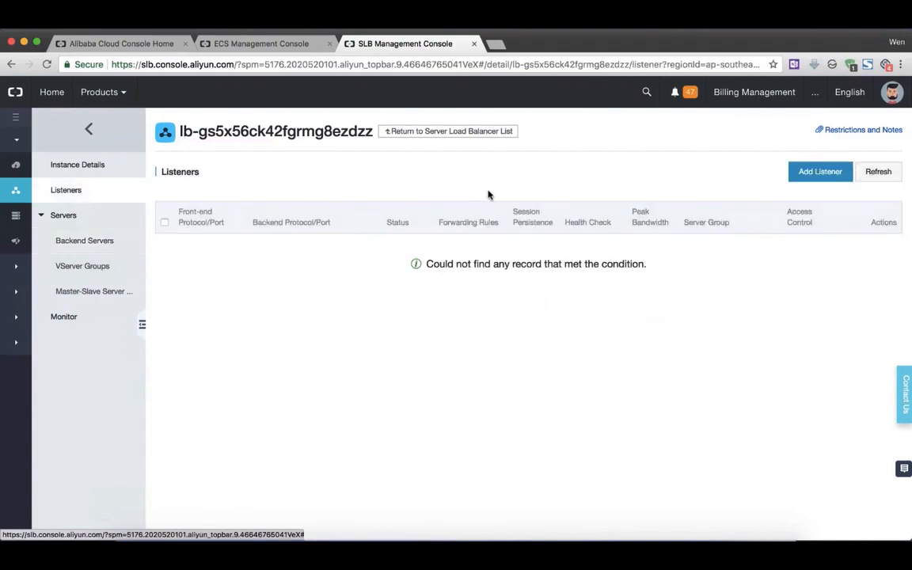
left_click(820, 172)
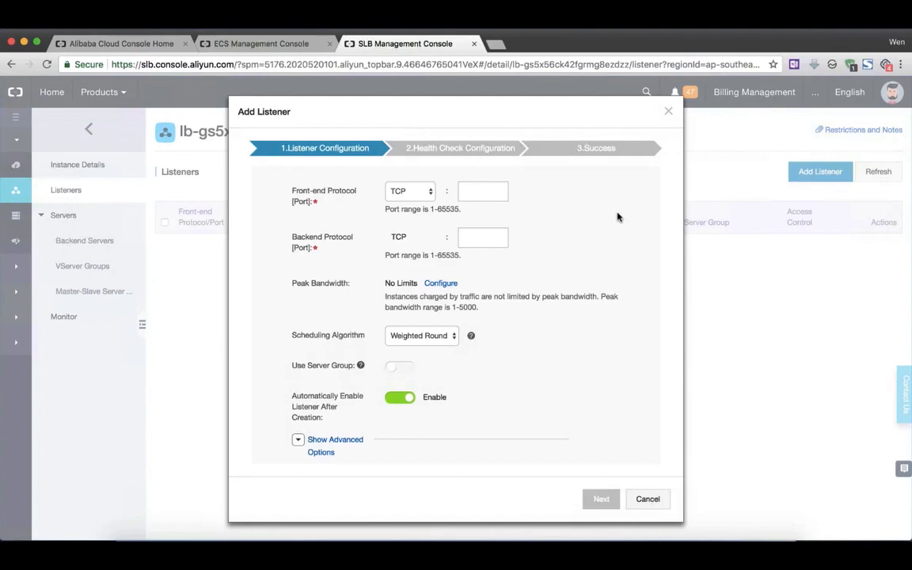
left_click(428, 192)
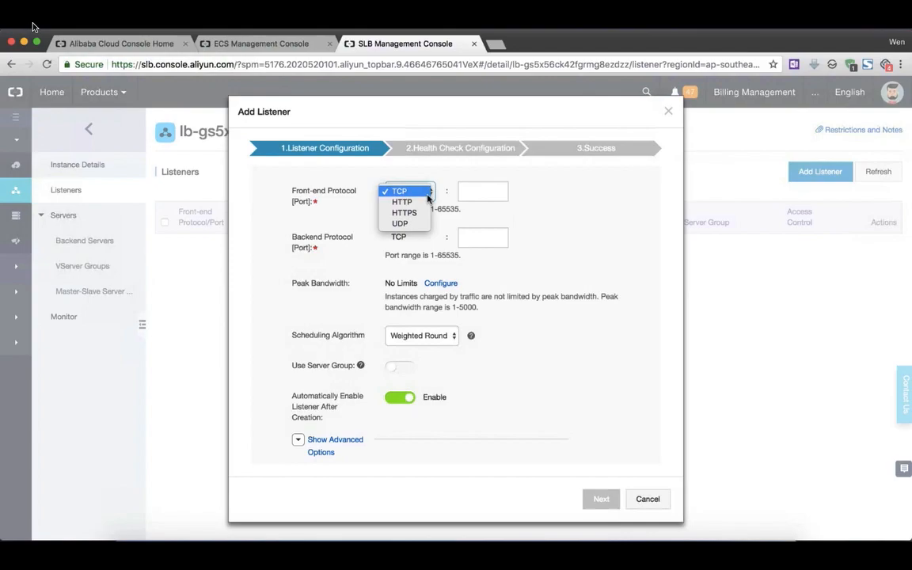
left_click(406, 202)
left_click(490, 190)
type("80")
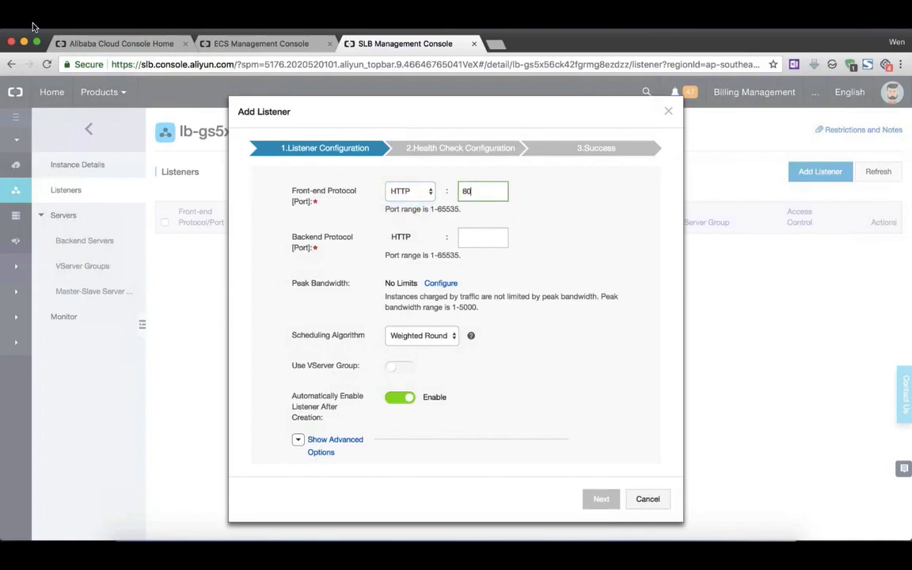
left_click(490, 246)
type("80")
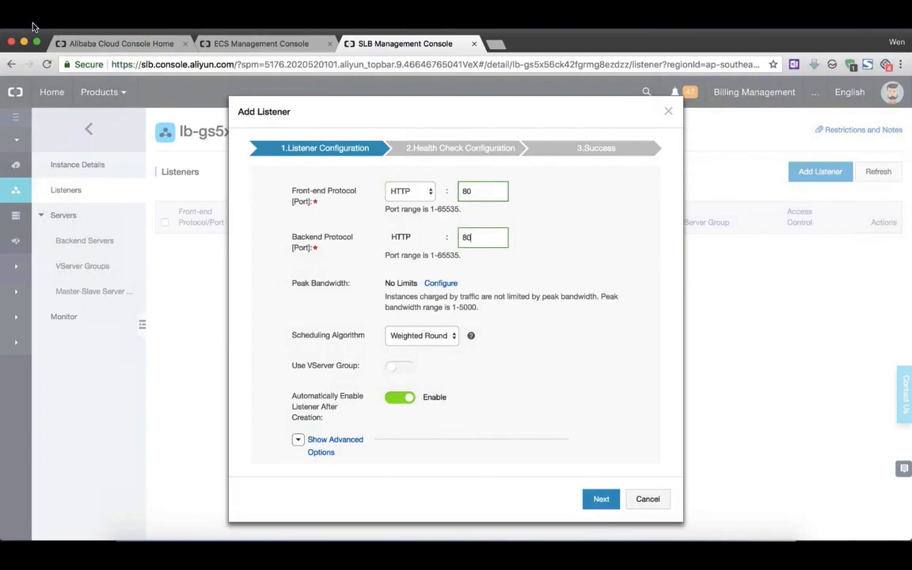
Use Weighted Round Robin as the listener's scheduling algorithm and proceed to the health check configuration.
left_click(448, 339)
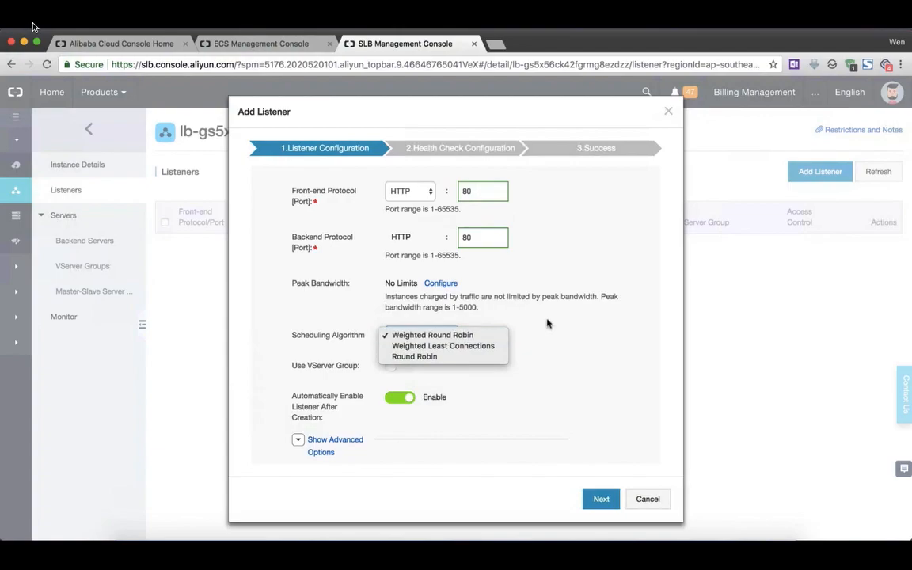
left_click(471, 339)
left_click(601, 500)
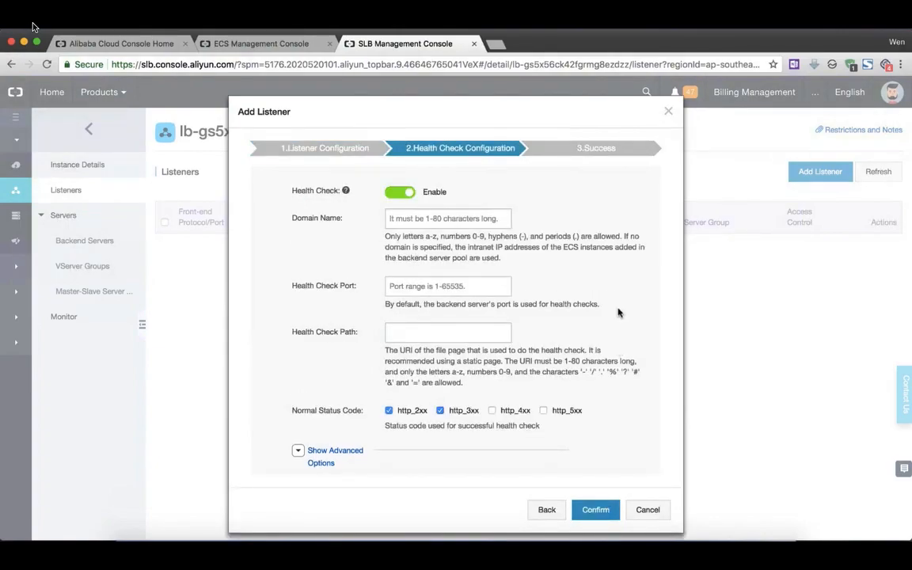
Keep the health check enabled, exclude http_3xx from its normal status codes, and create the listener.
left_click(398, 193)
left_click(398, 194)
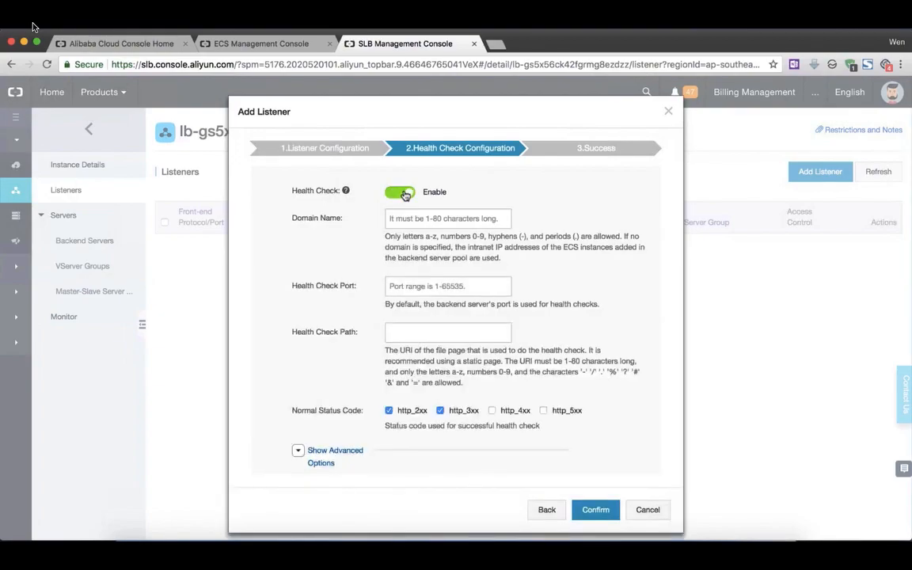
left_click(440, 412)
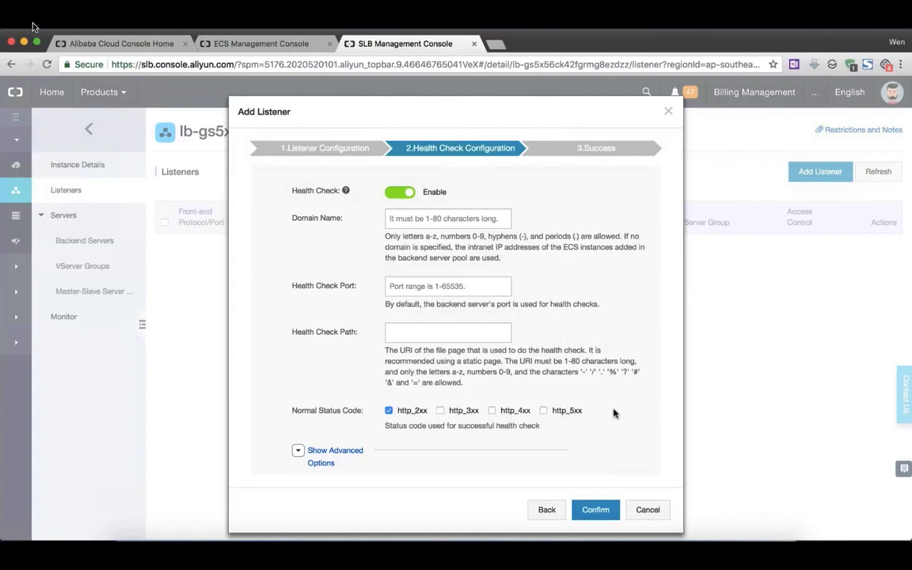
left_click(596, 509)
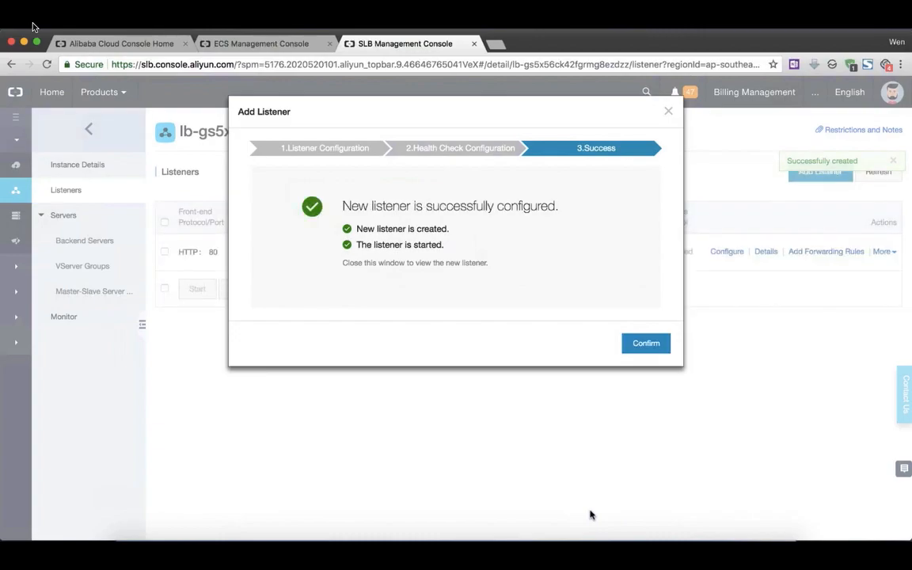
left_click(644, 346)
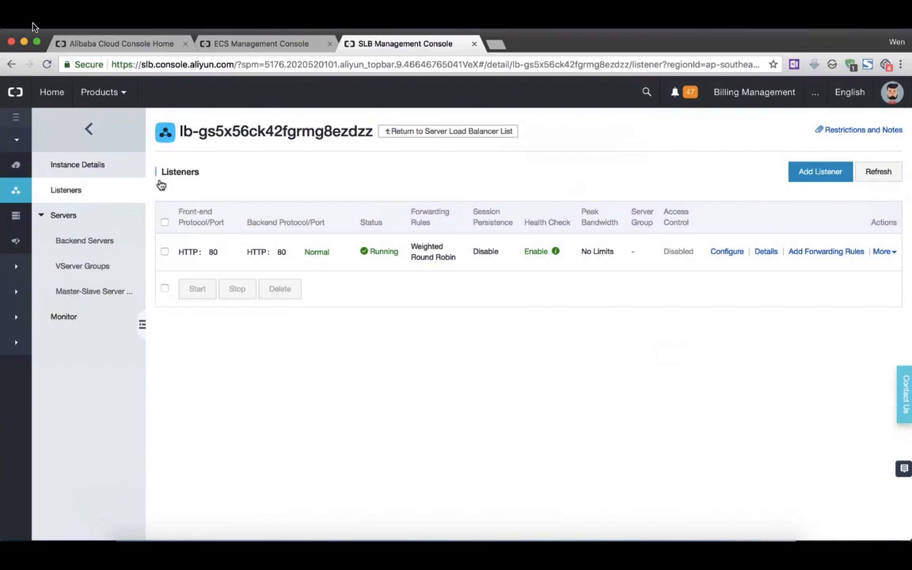
Return to the load balancer list and expand the backend servers of the Singapore instance.
left_click(80, 167)
left_click(89, 129)
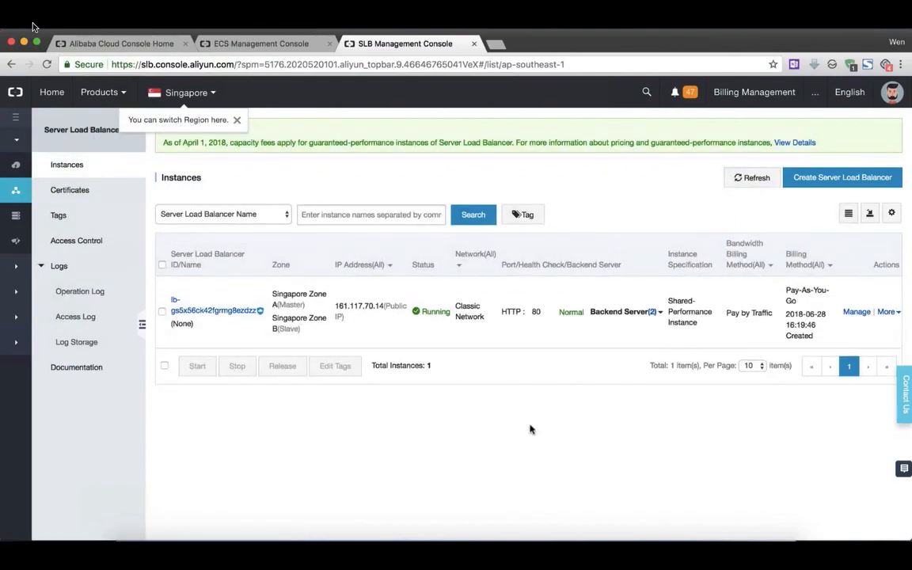
left_click(661, 312)
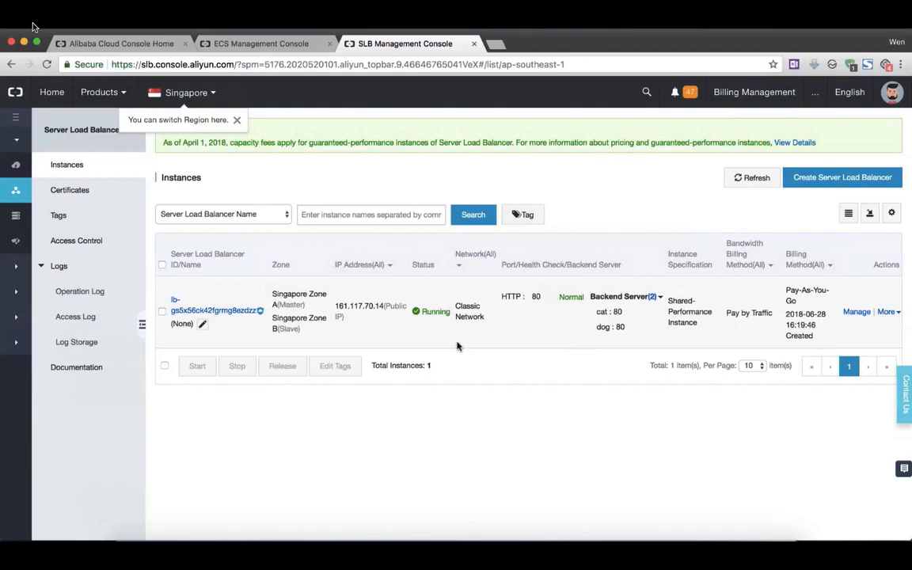
Copy the load balancer's public IP address, 161.117.70.14, and open it in a new incognito window.
left_click_drag(335, 306, 383, 305)
key("super+c")
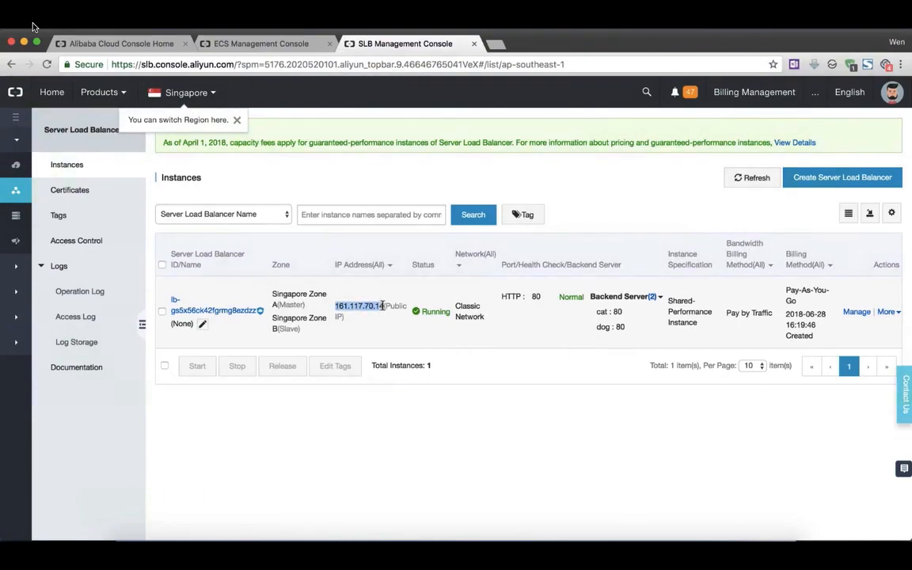
left_click(901, 65)
left_click(832, 130)
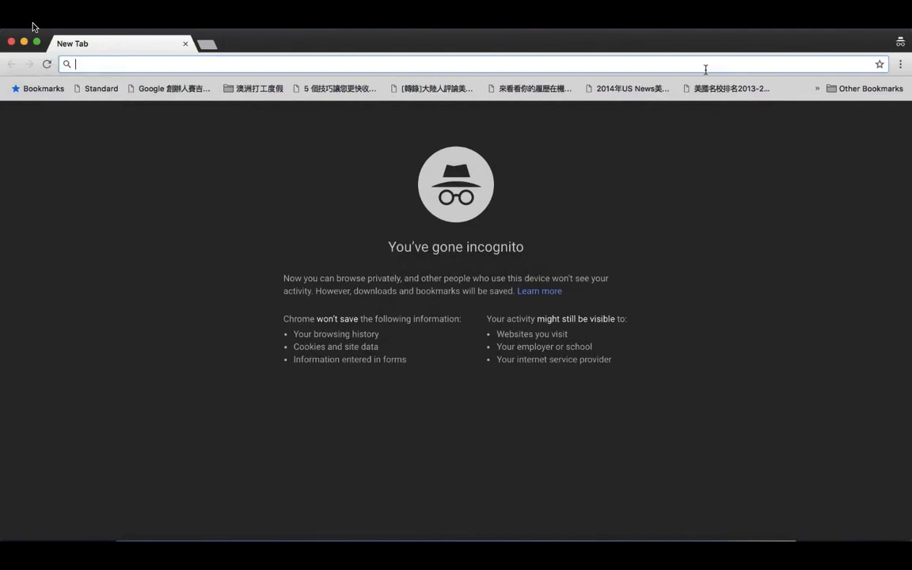
key("super+v")
key("Return")
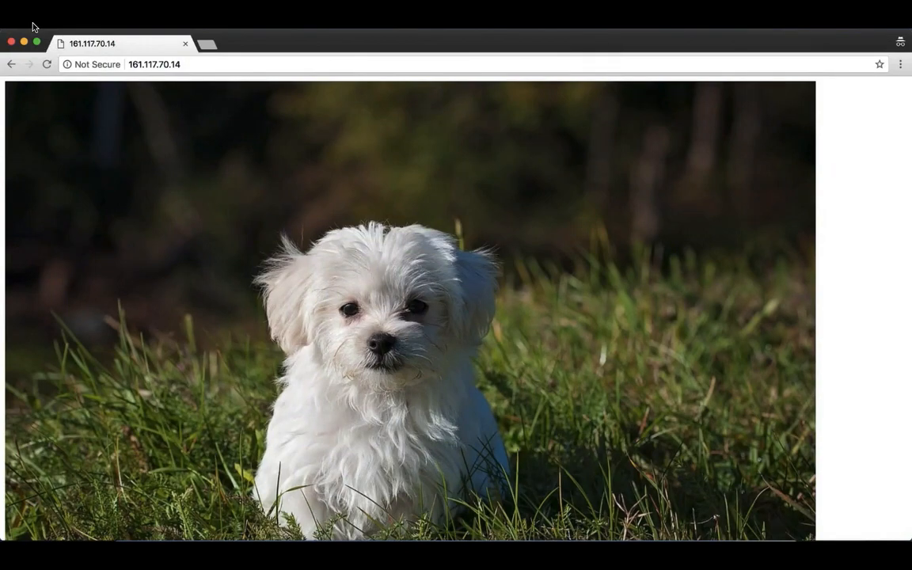
Reload the load balancer's page three times to check which server answers, and close the incognito window.
left_click(48, 65)
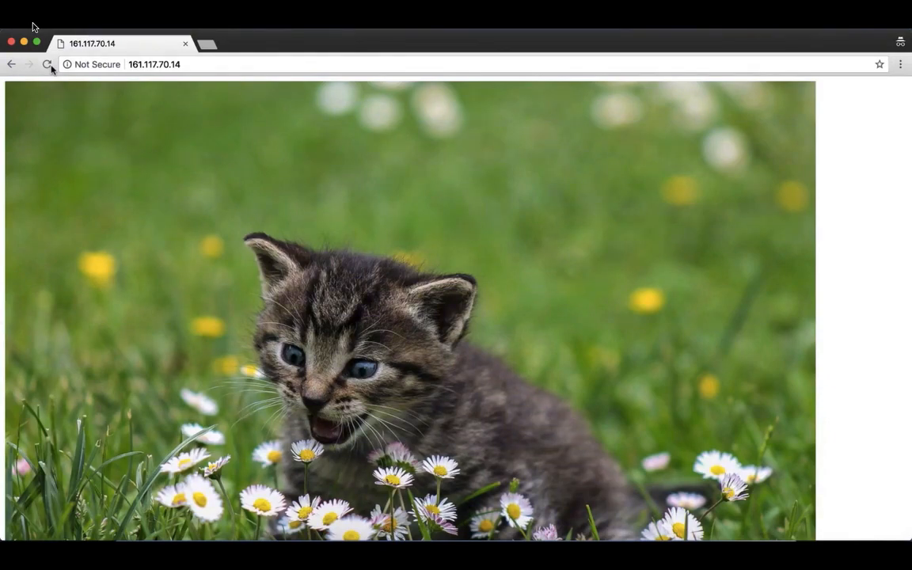
left_click(49, 64)
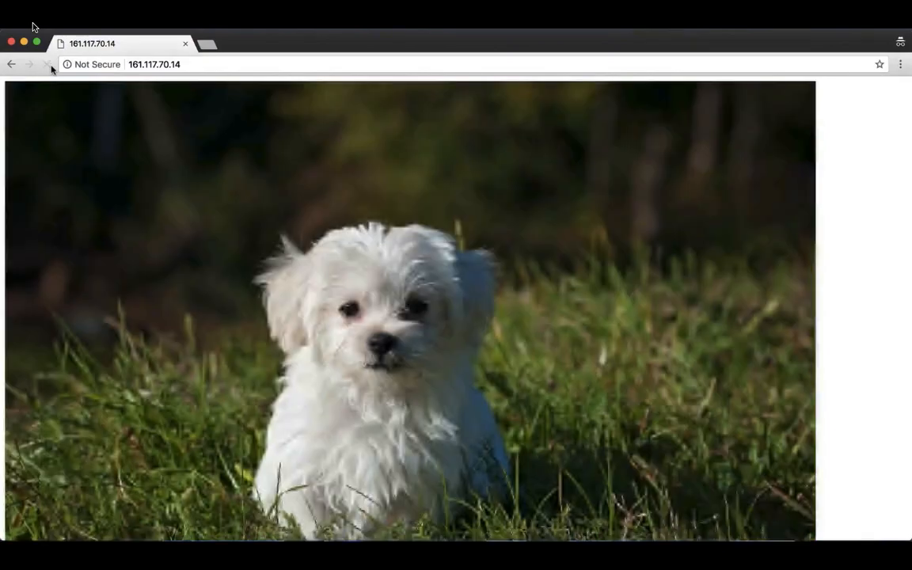
left_click(49, 67)
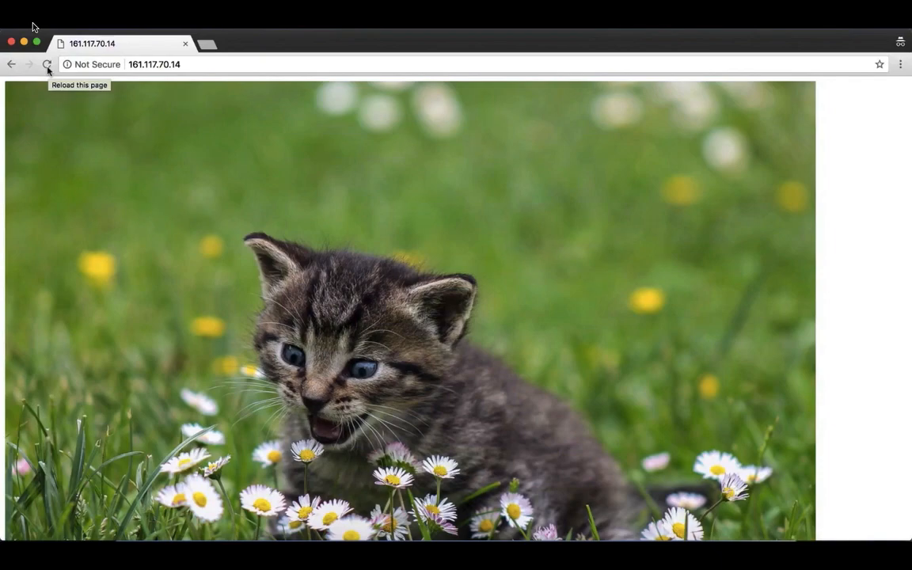
left_click(12, 41)
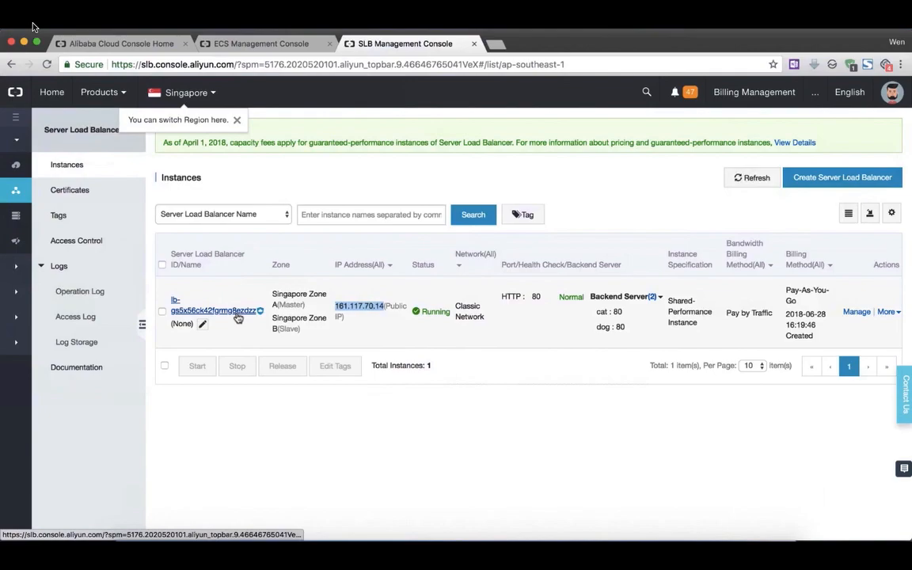
Open the configuration of the Singapore load balancer's HTTP 80 listener and expand its advanced options.
left_click(236, 314)
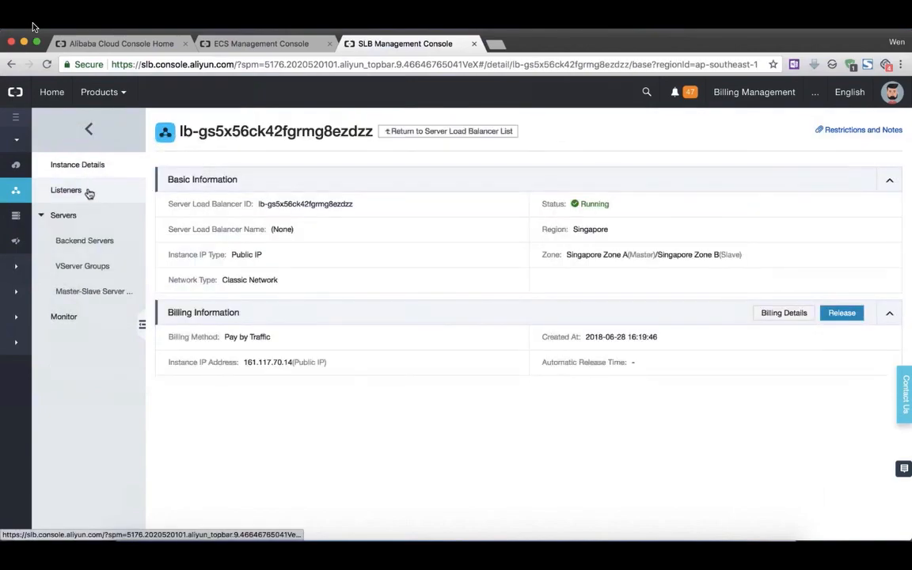
left_click(88, 193)
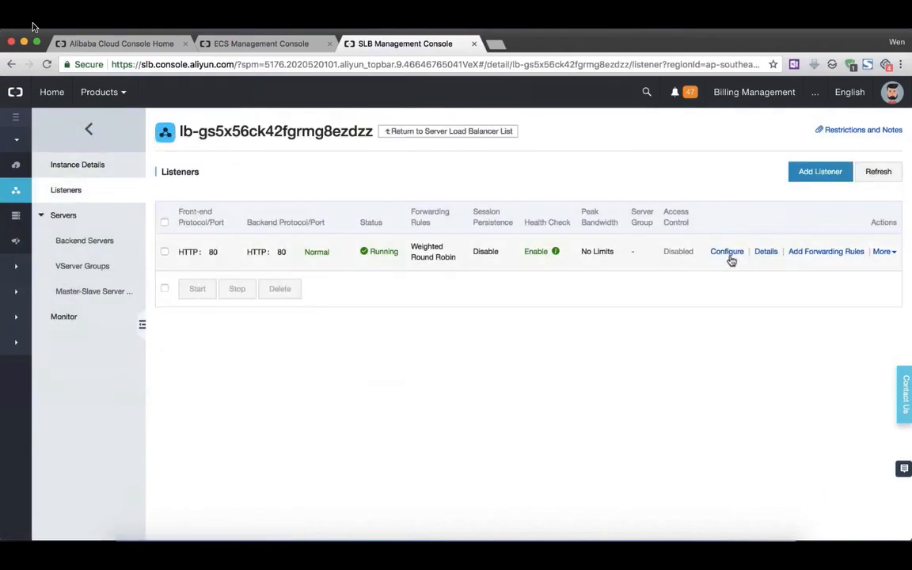
left_click(726, 253)
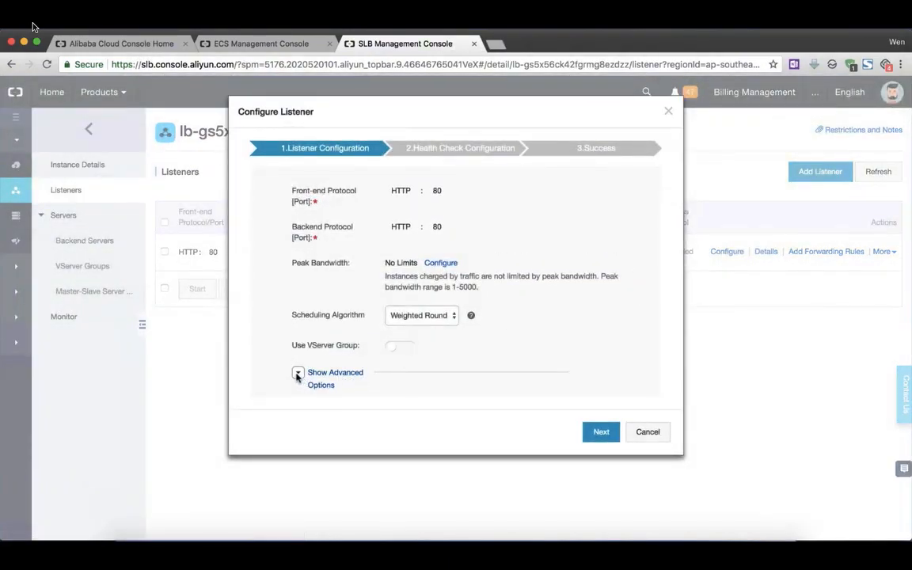
left_click(333, 379)
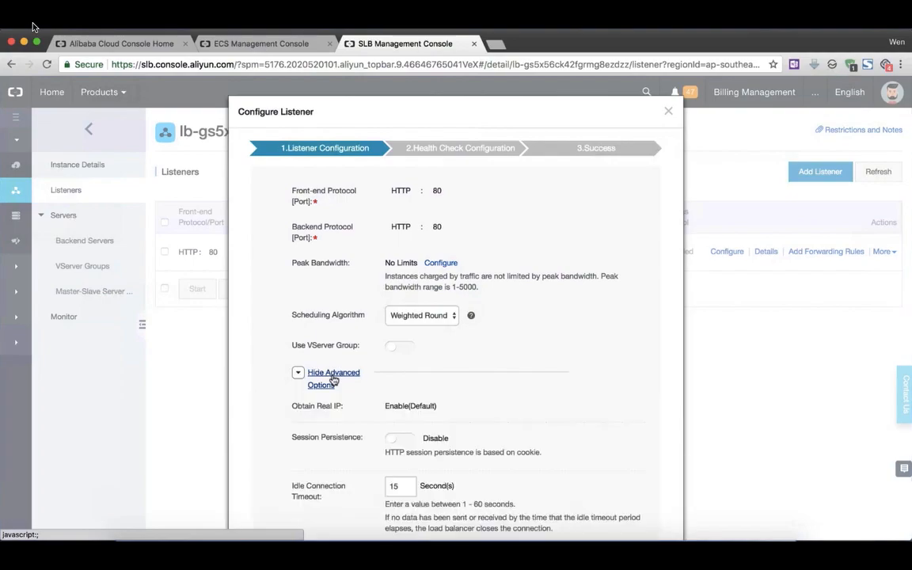
scroll(558, 422, "down", 5)
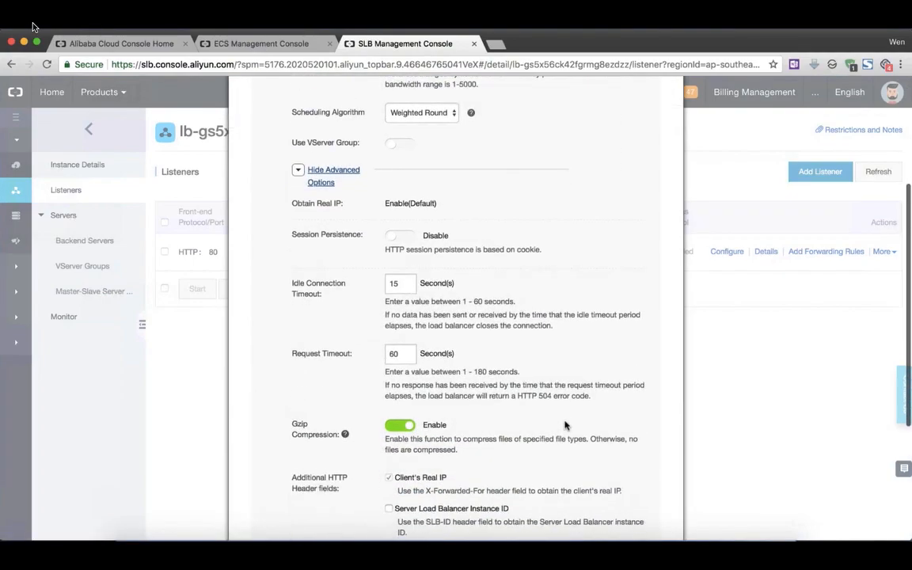
scroll(565, 426, "down", 1)
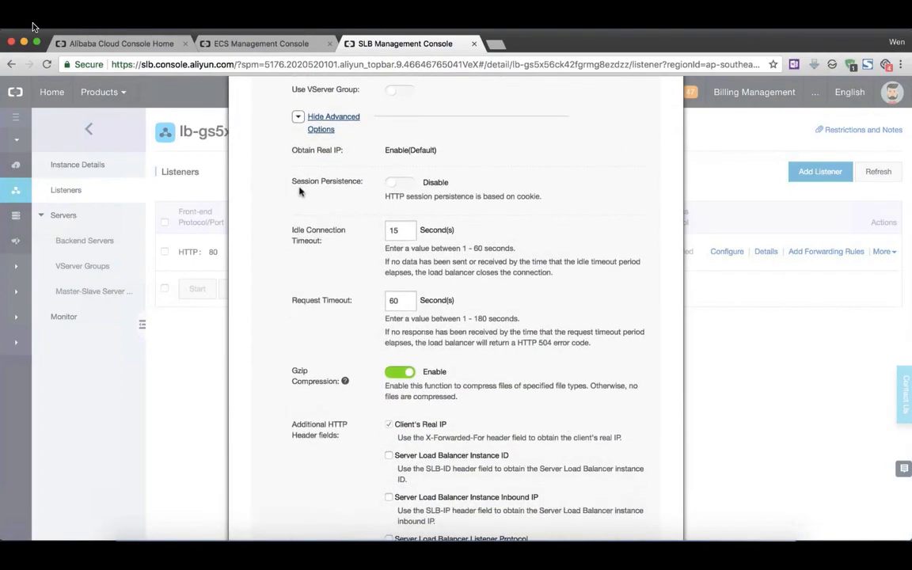
Enable session persistence with a timeout of 600 seconds and save the listener, keeping its health check settings.
left_click(406, 186)
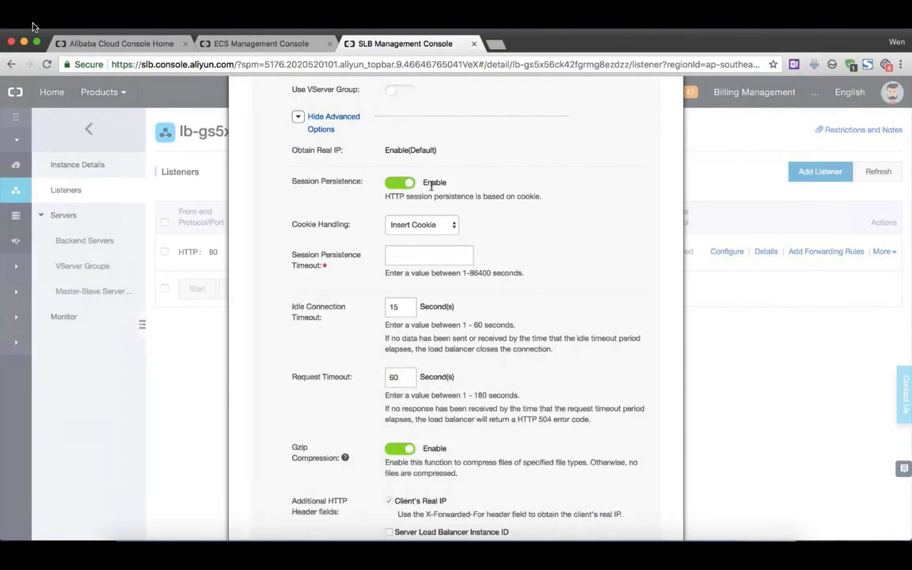
left_click(448, 255)
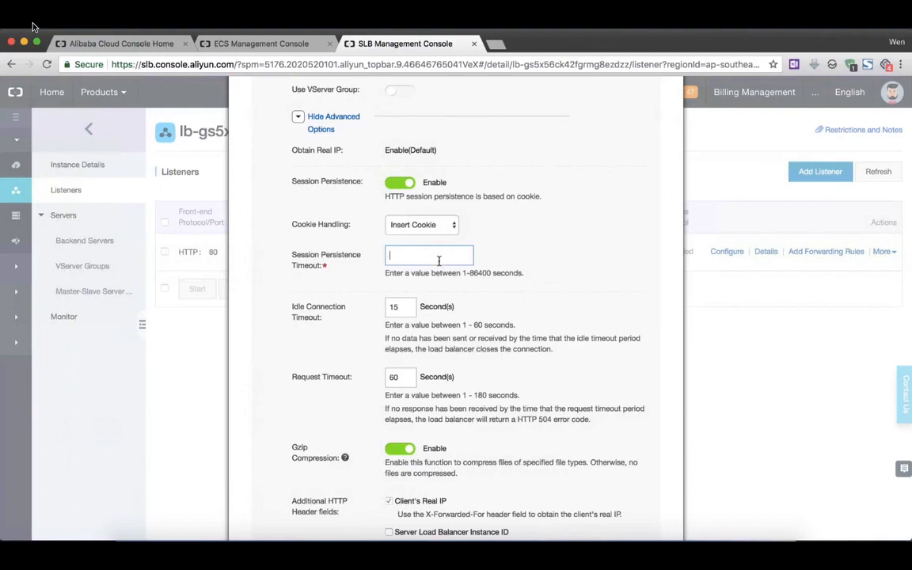
type("600")
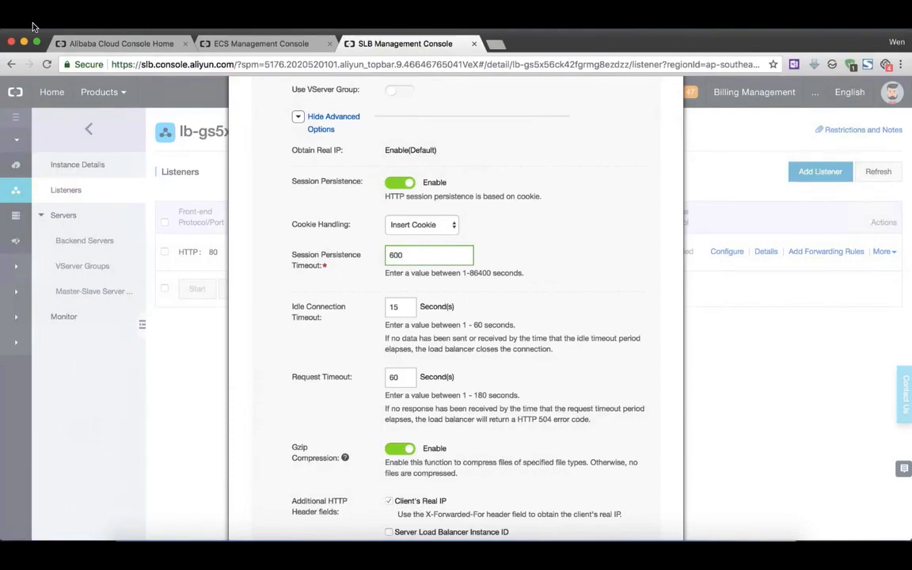
scroll(588, 368, "down", 5)
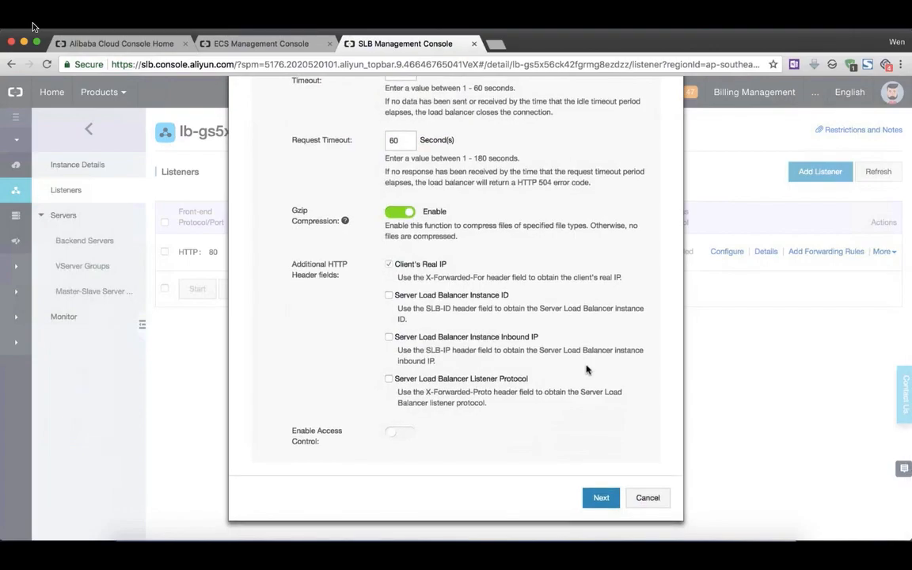
left_click(601, 499)
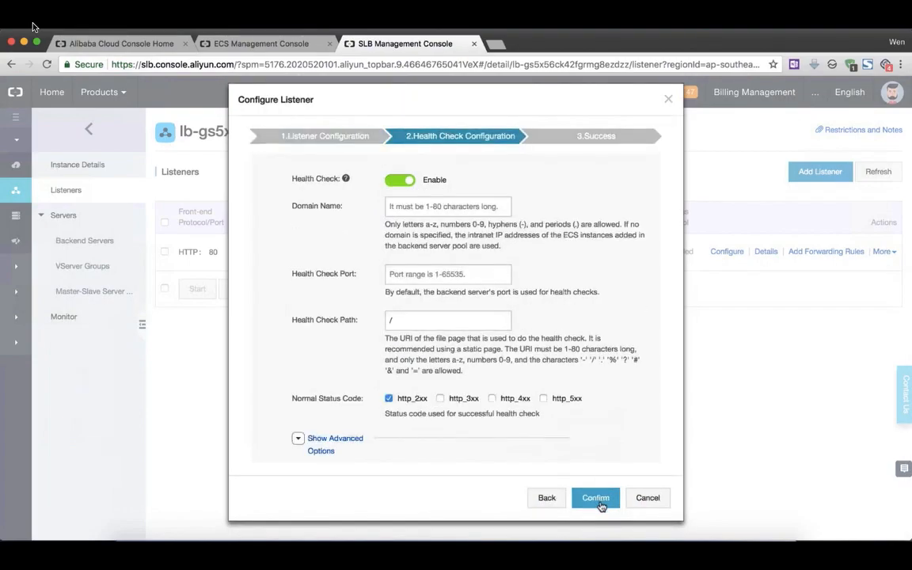
left_click(596, 498)
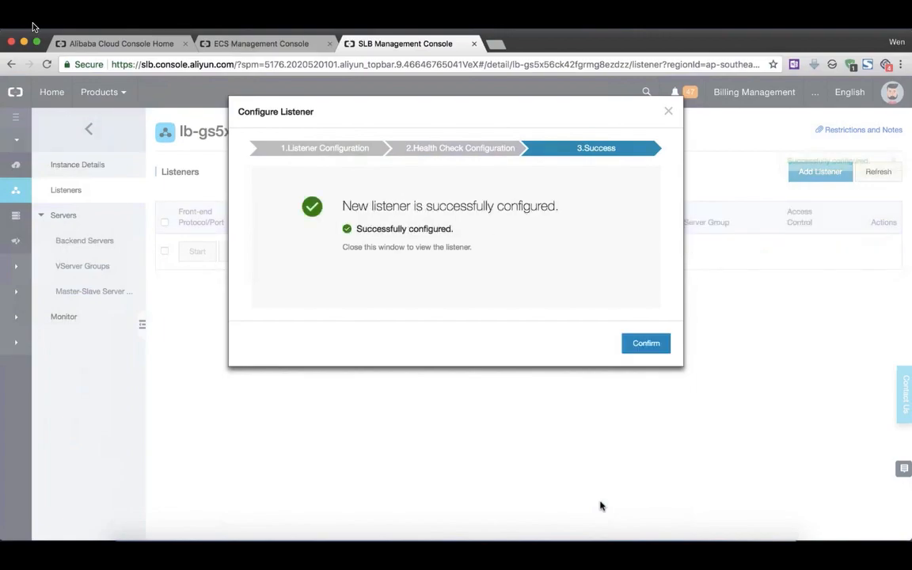
left_click(647, 348)
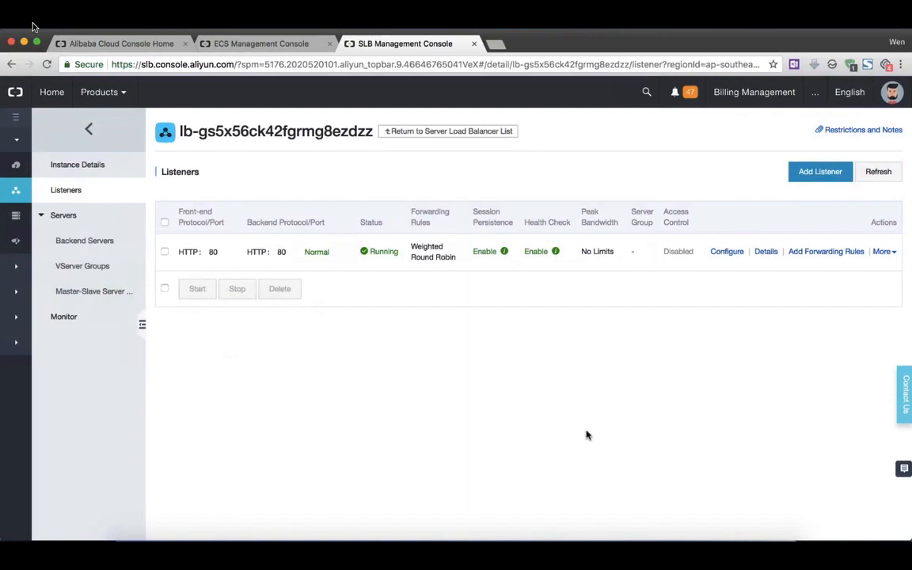
Return to the load balancer list, copy the public IP address 161.117.70.14 and open it in a new incognito window.
left_click(91, 133)
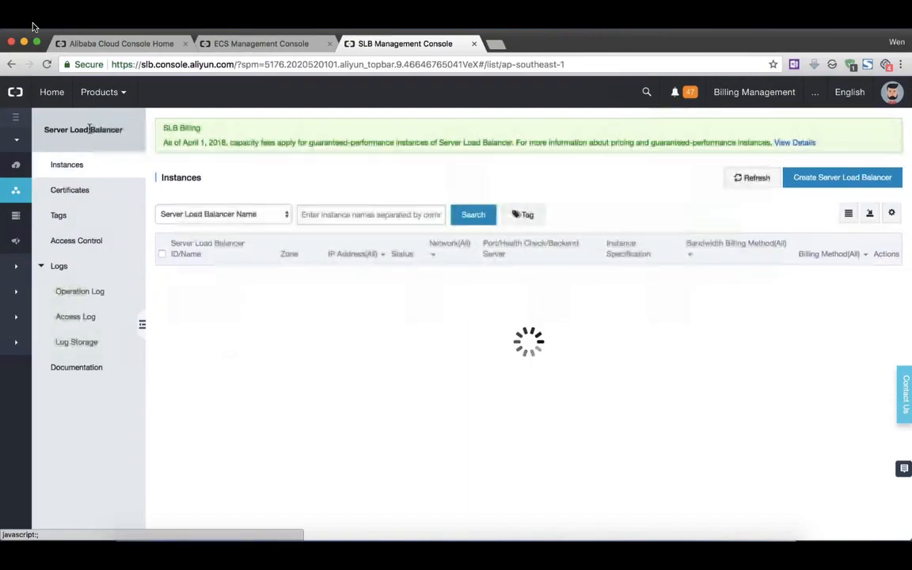
left_click_drag(336, 306, 384, 302)
key("super+c")
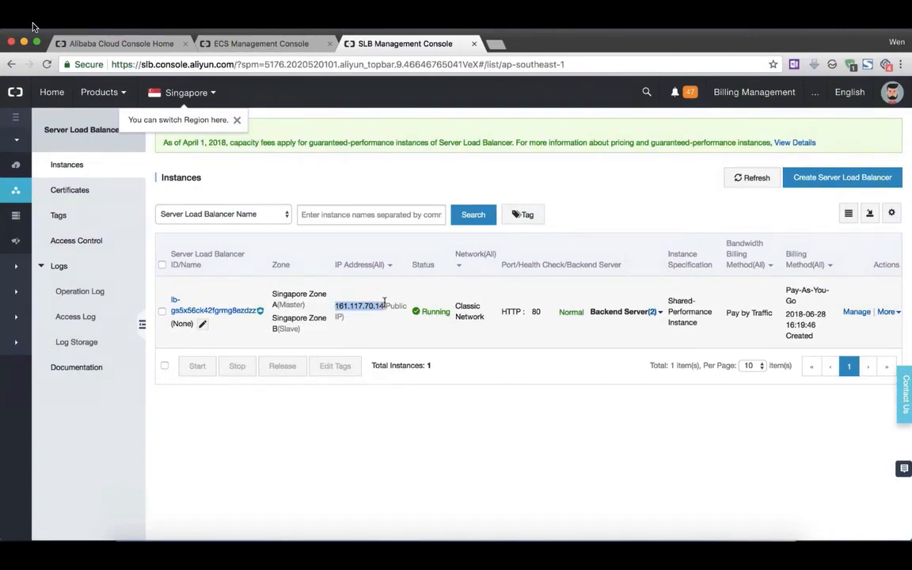
left_click(901, 65)
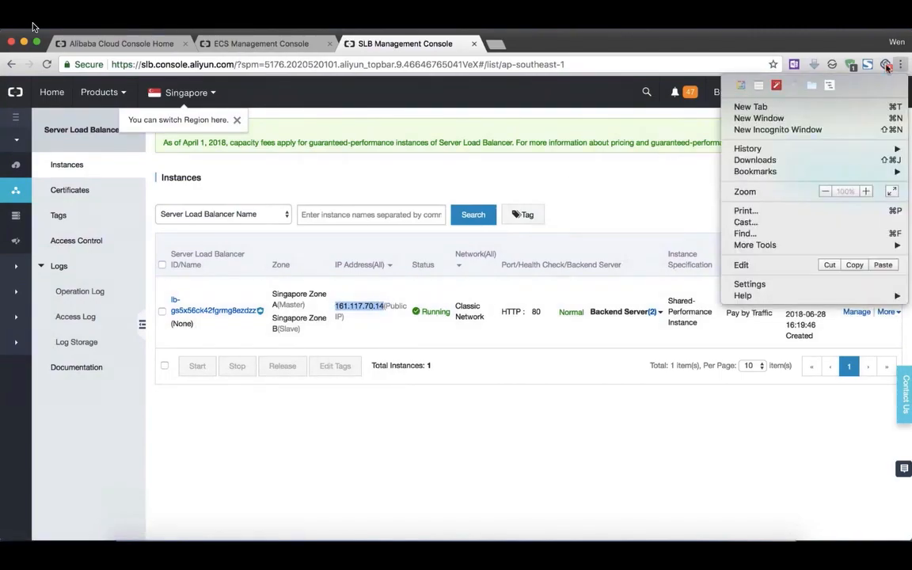
left_click(772, 132)
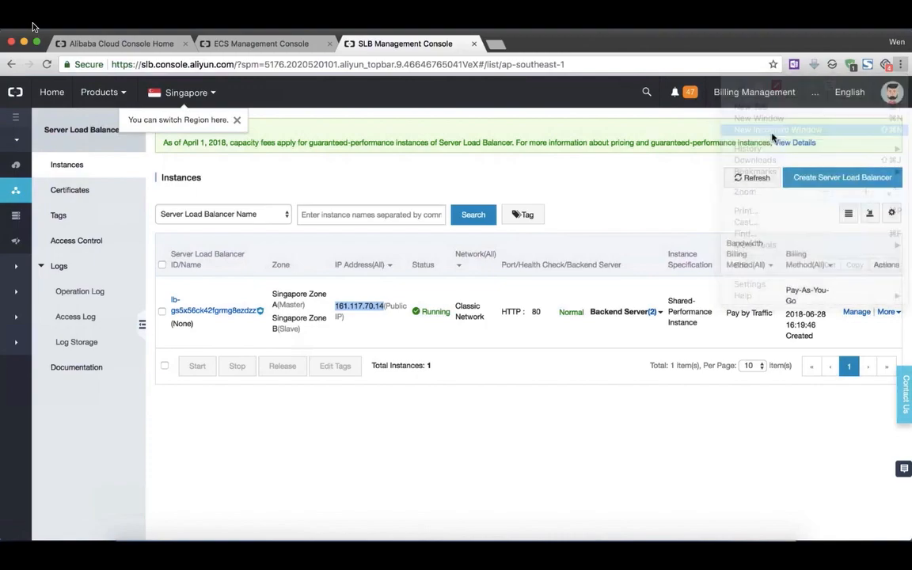
key("super+v")
key("Return")
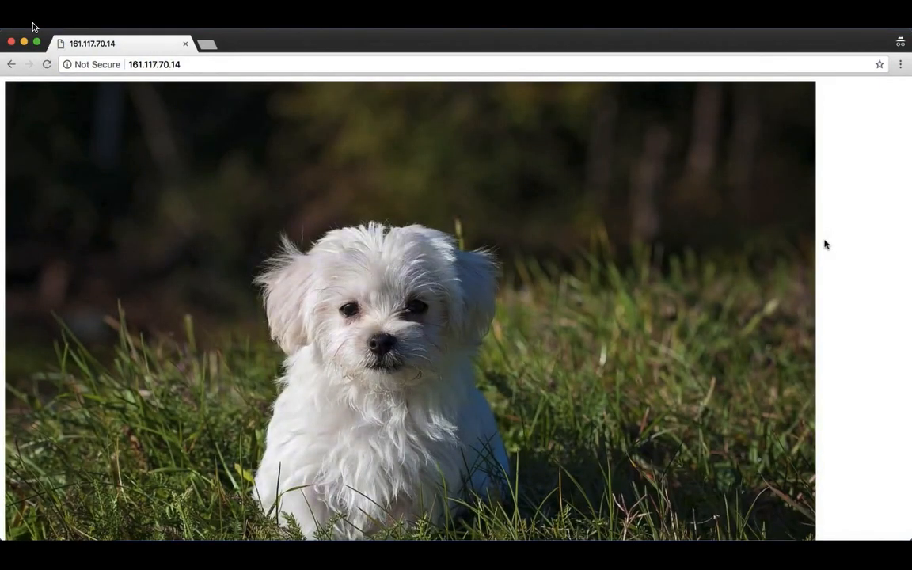
Reload the load balancer's page four times to check whether the same backend server keeps answering.
left_click(48, 67)
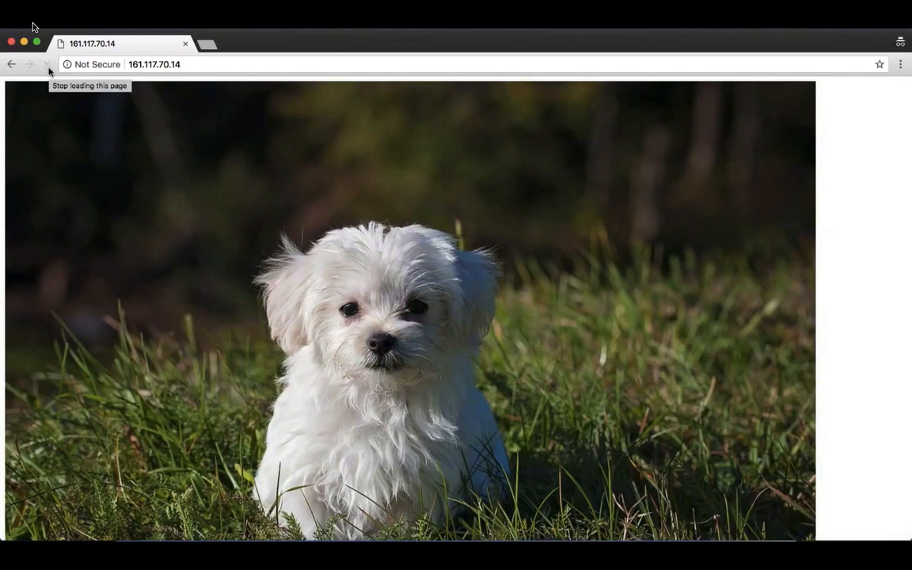
left_click(48, 67)
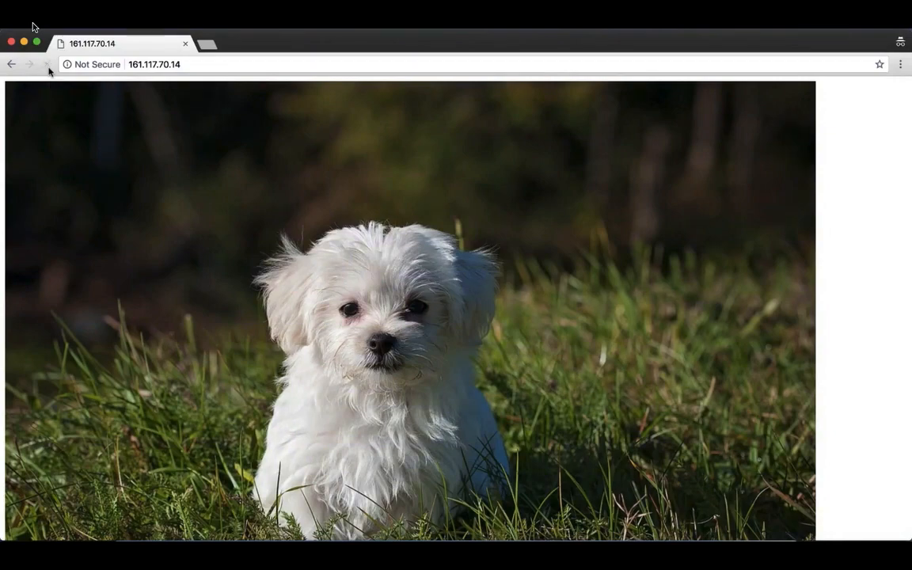
left_click(49, 70)
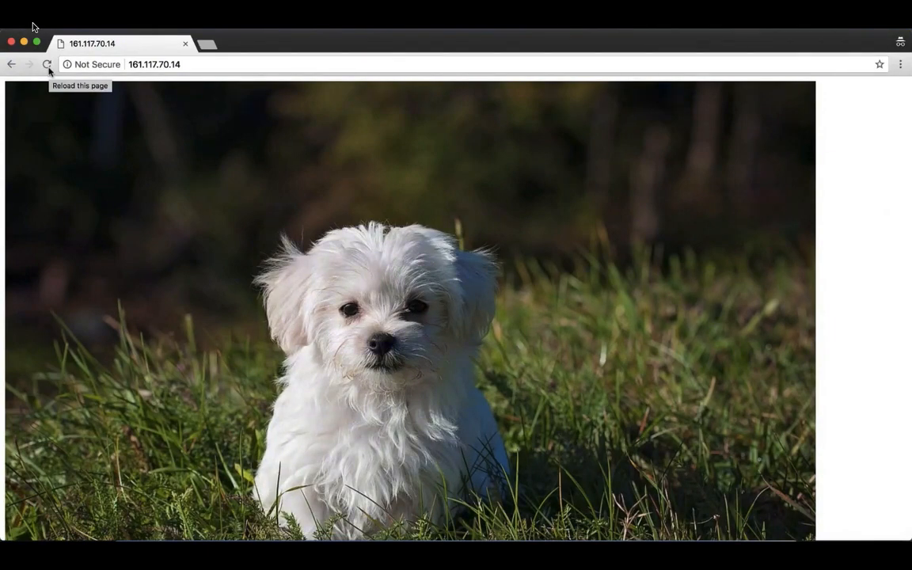
left_click(45, 67)
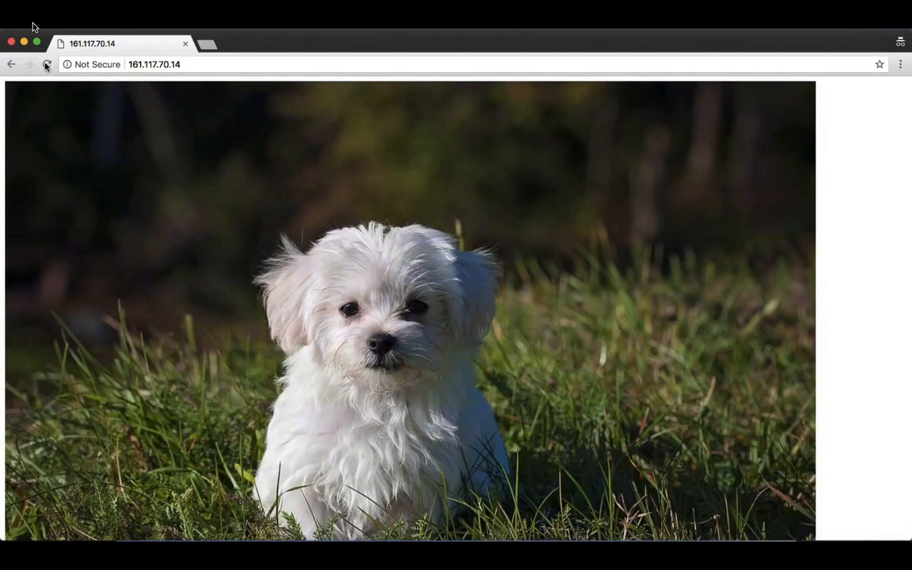